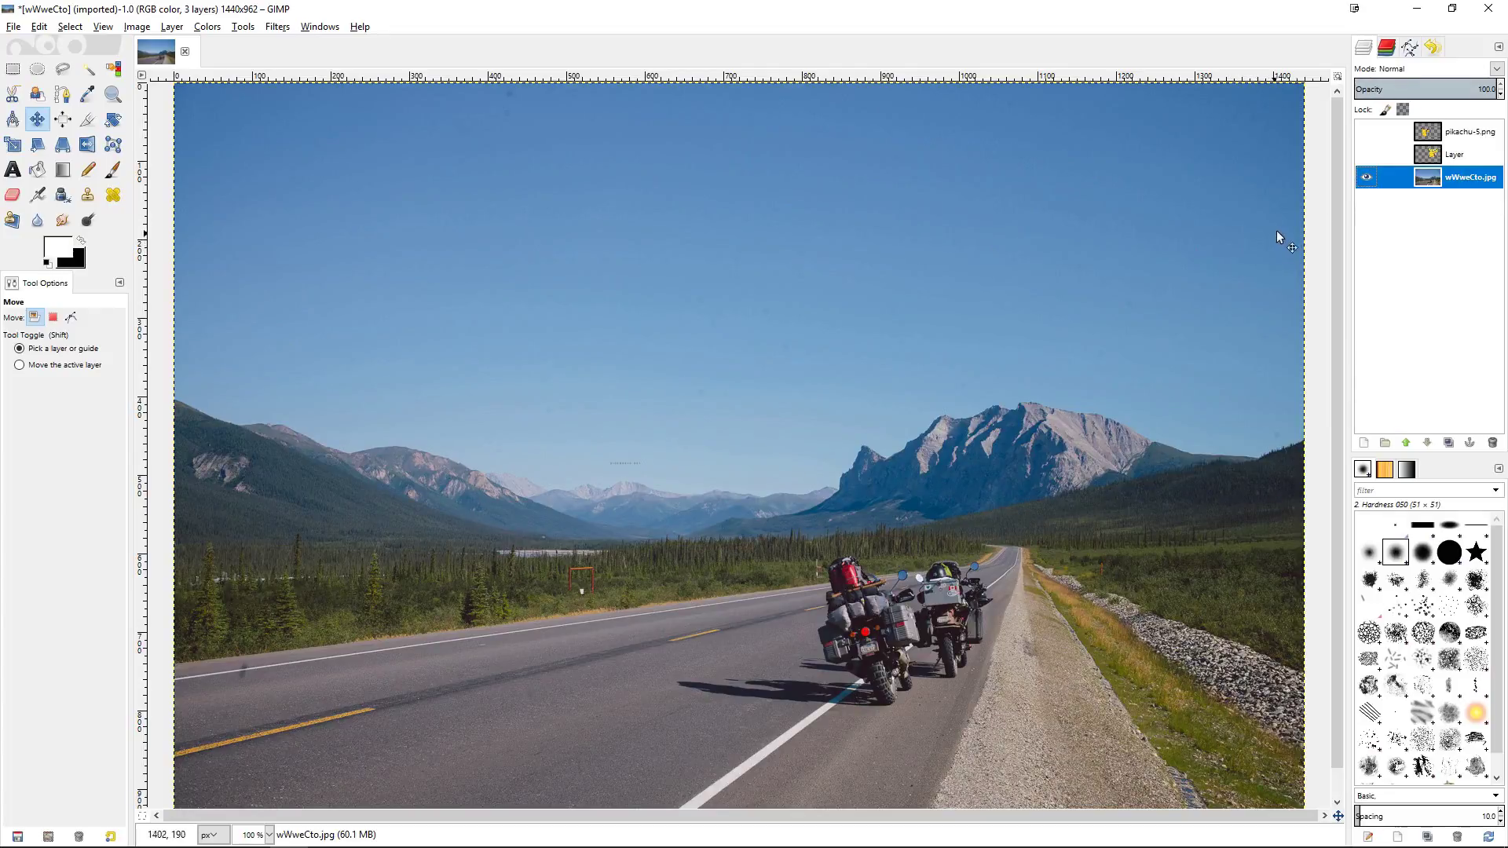
Step: Swap the outlined Pikachu for the plain pikachu-5.png layer, move it right, and make it active
left_click(1367, 156)
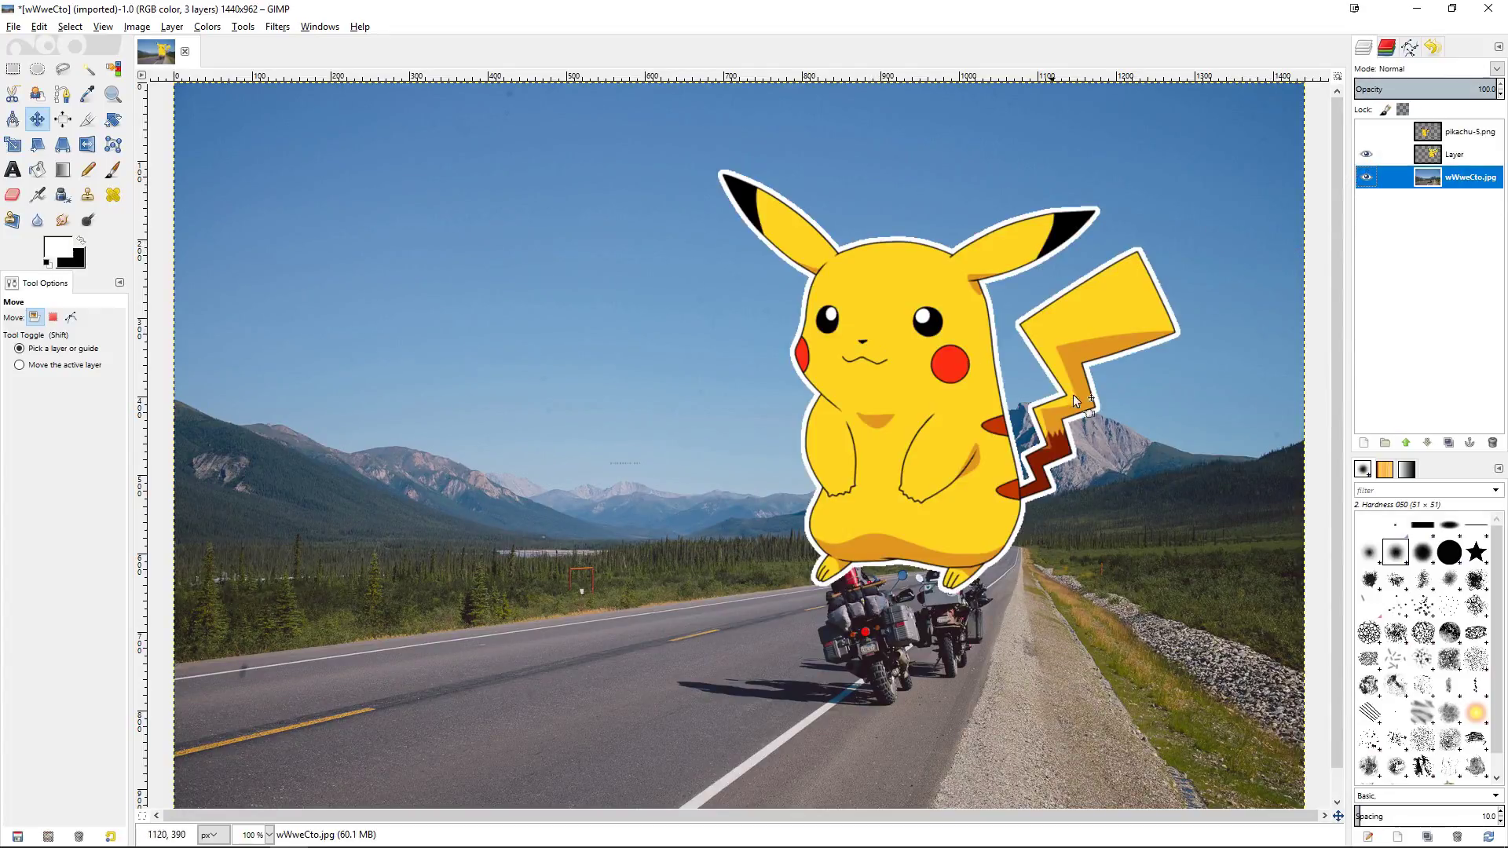
left_click_drag(809, 270, 604, 336)
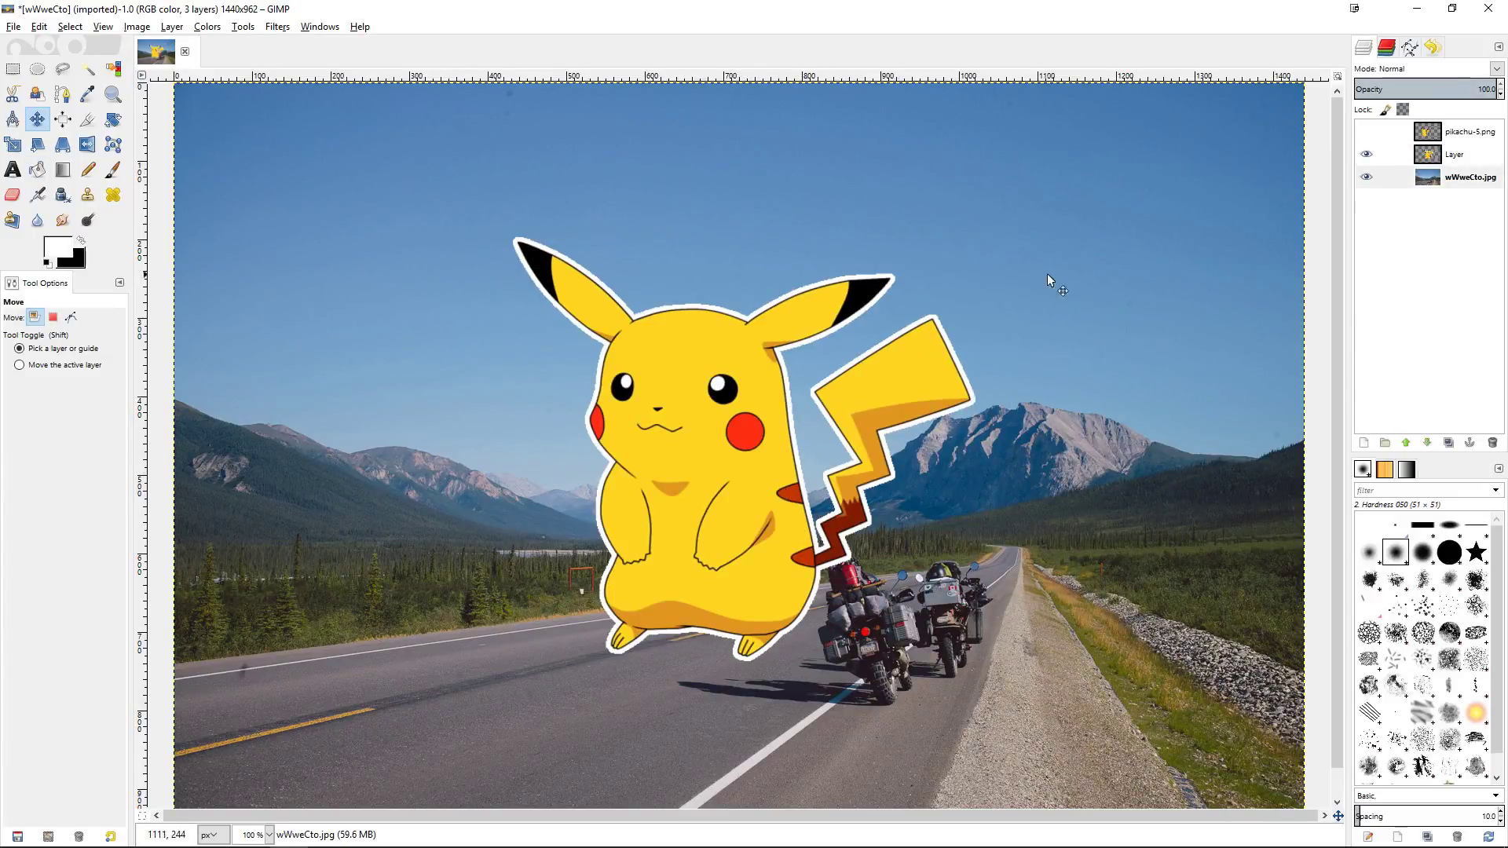
left_click(1366, 154)
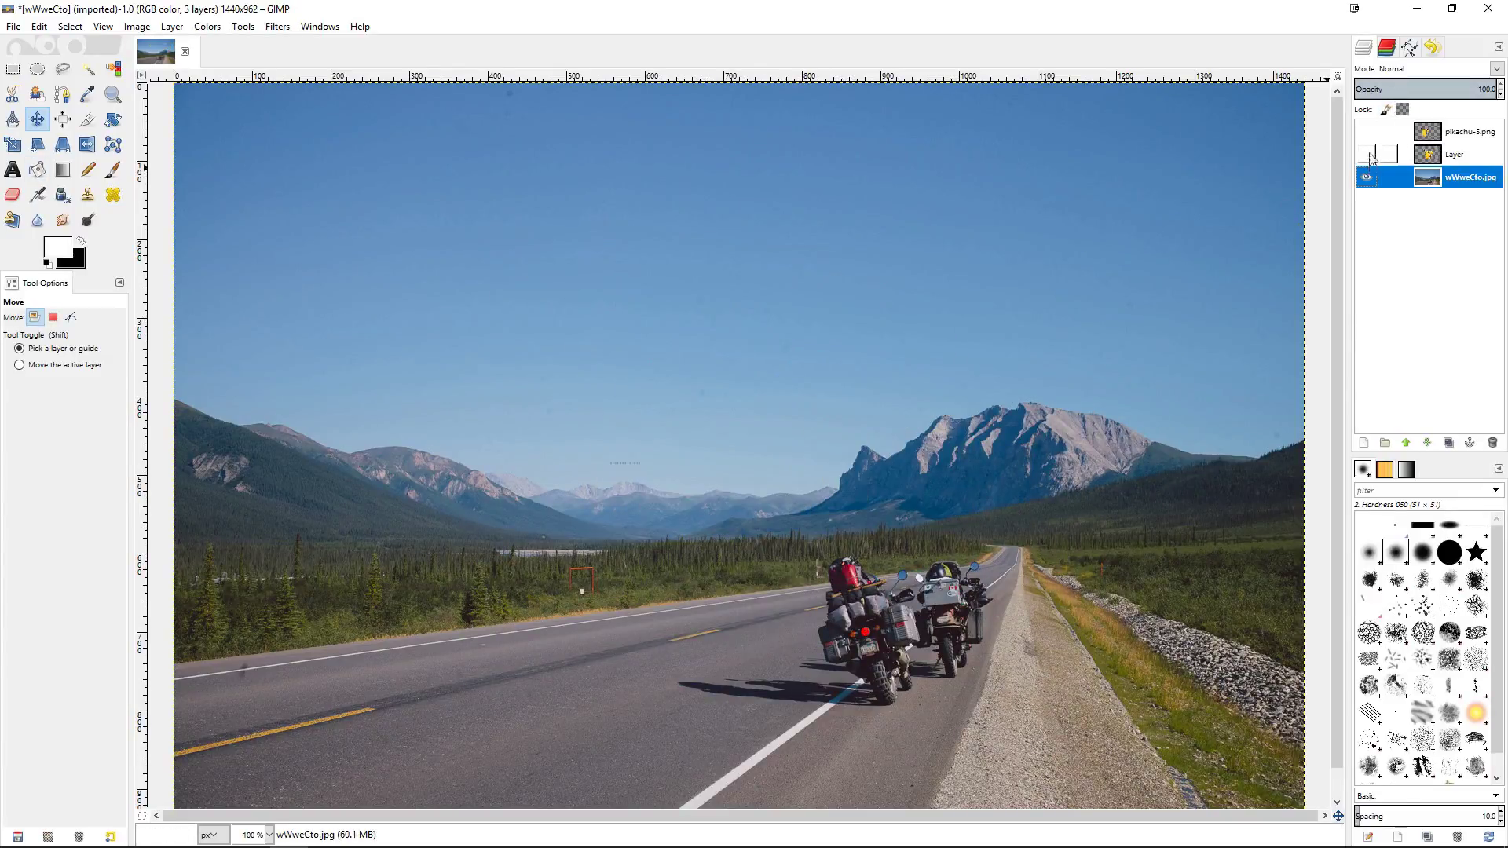
left_click_drag(560, 416, 753, 387)
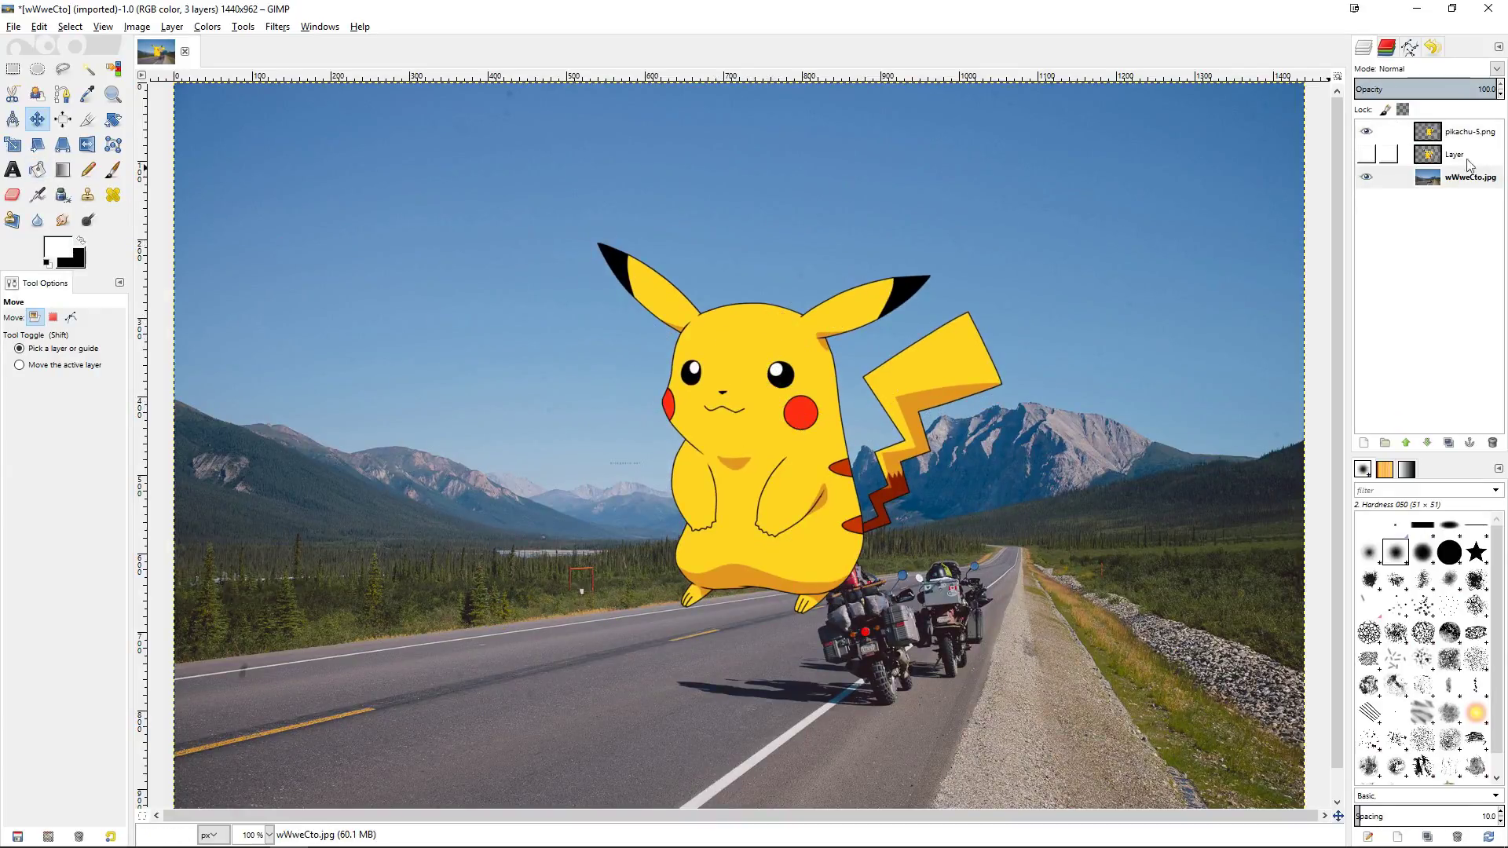
left_click(1461, 132)
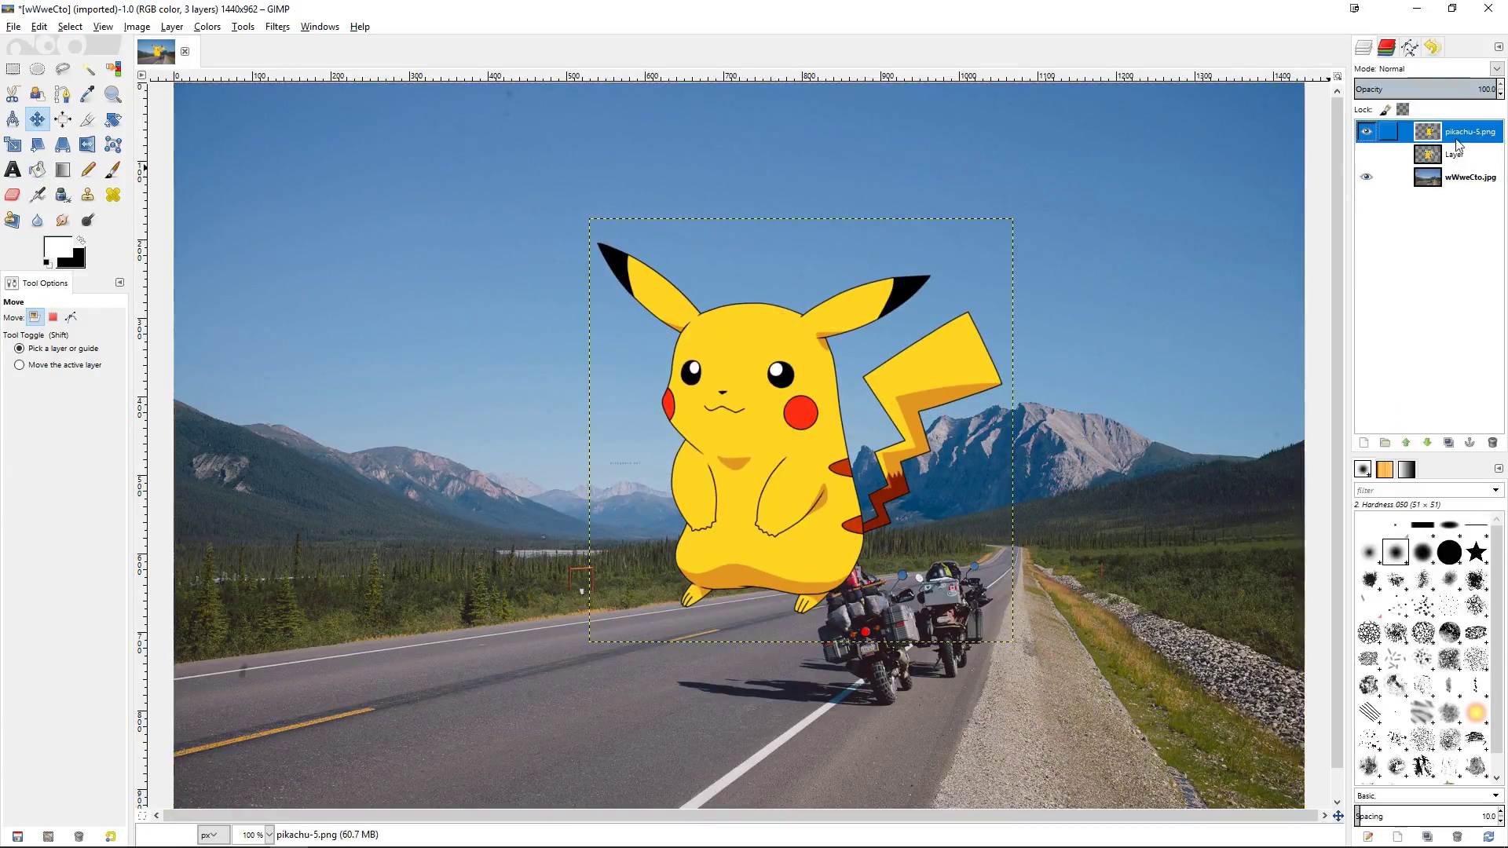
Step: Fuzzy-select the Pikachu figure on the pikachu-5.png layer
left_click(87, 71)
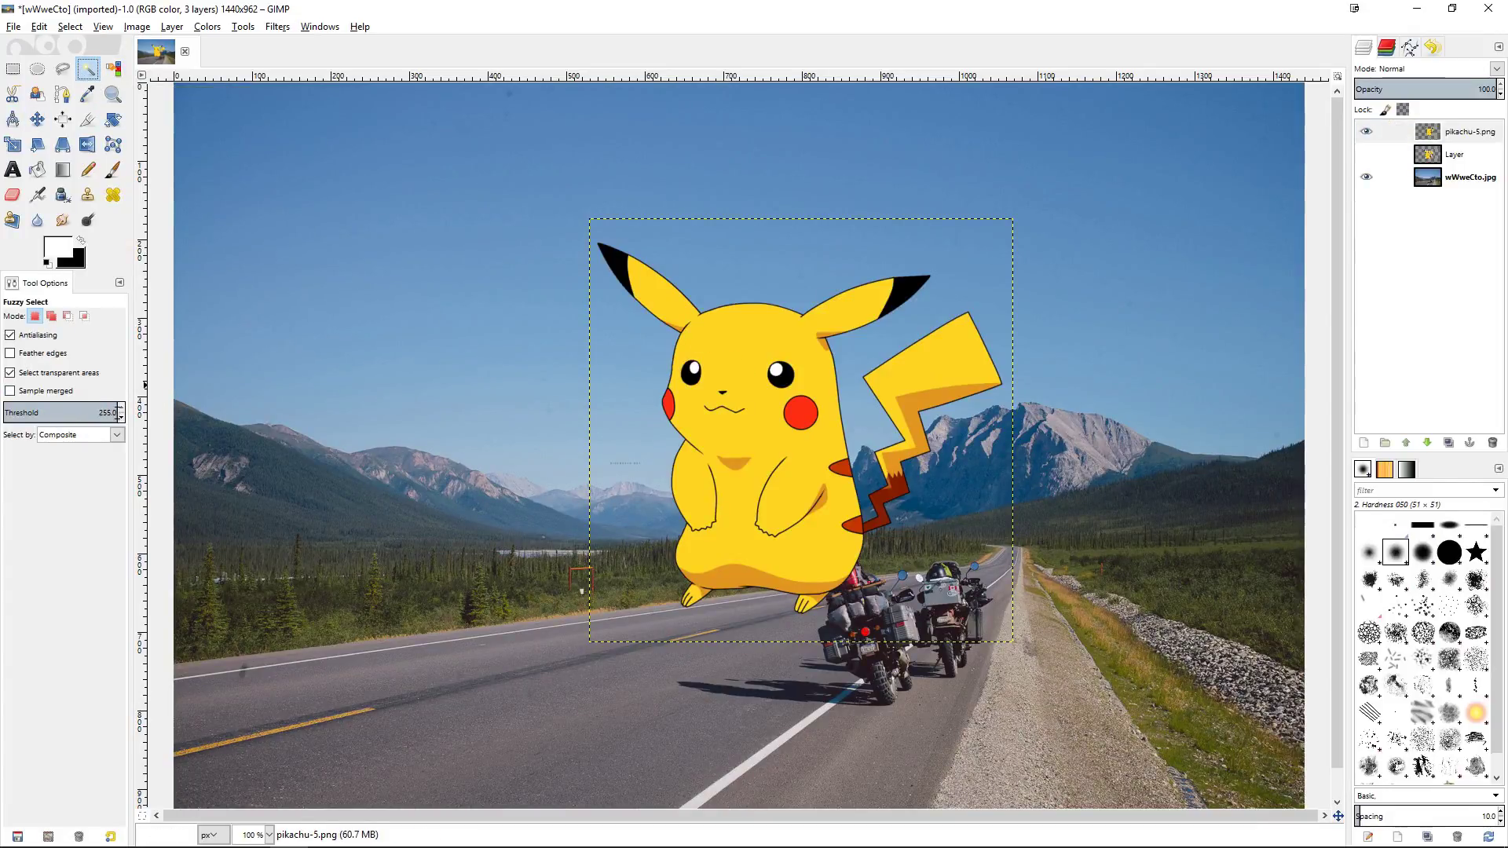
left_click(756, 348)
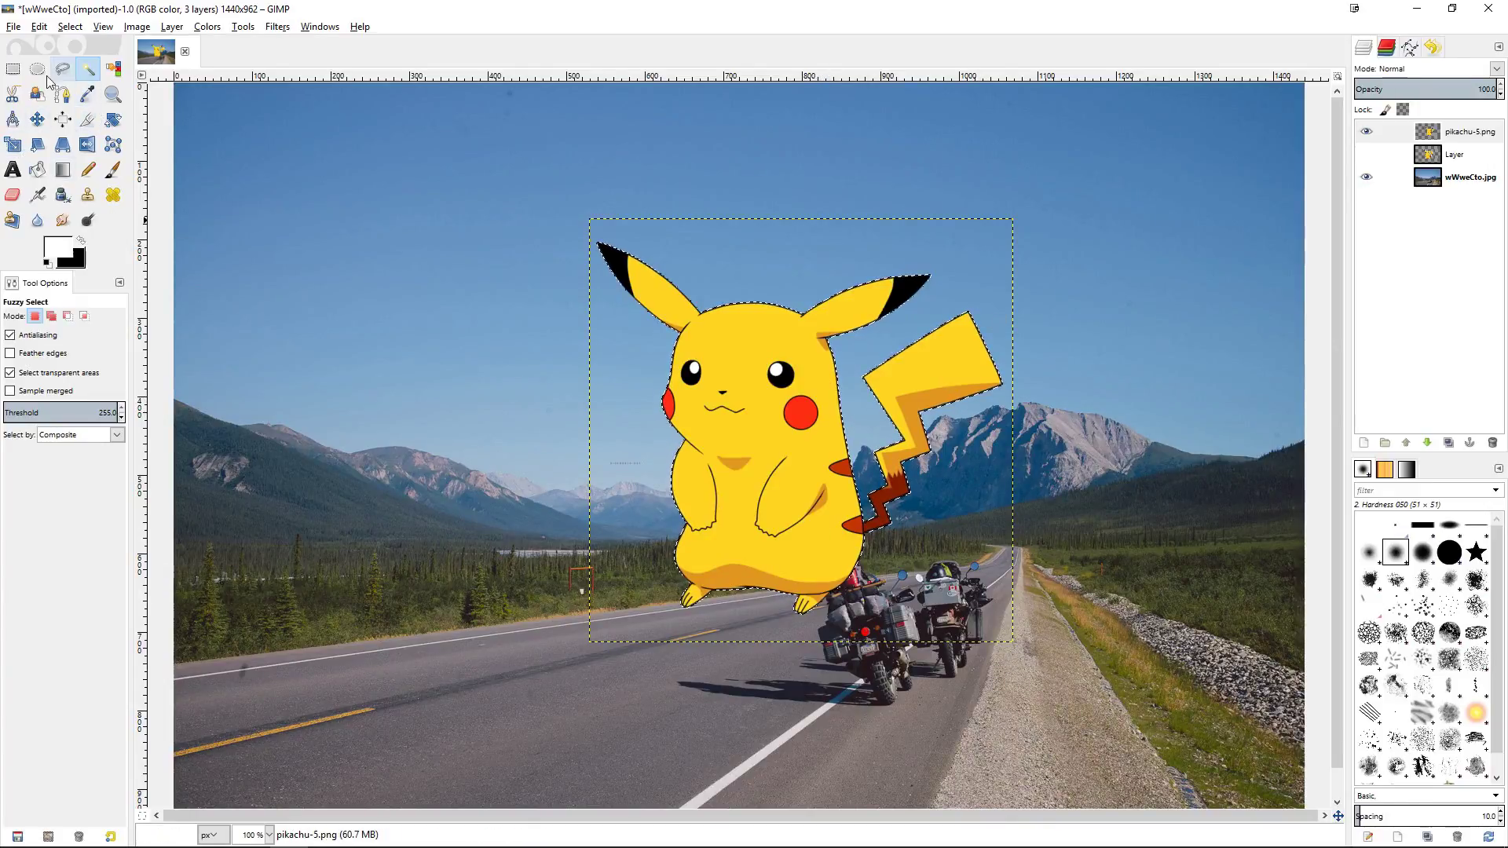
Step: Grow the Pikachu selection outward by a few pixels with Select > Grow
right_click(740, 405)
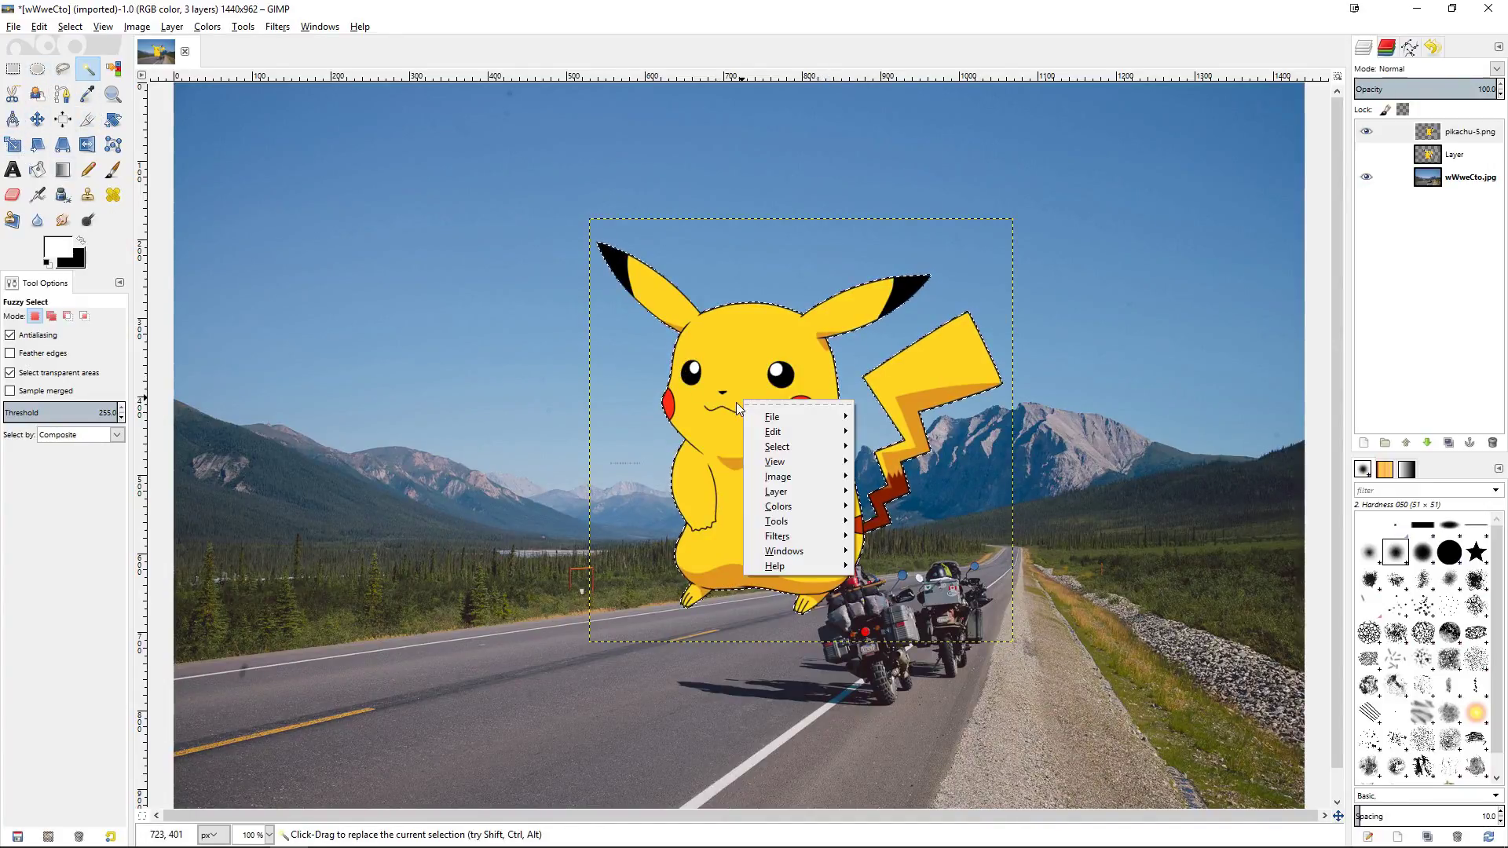
mouse_move(778, 447)
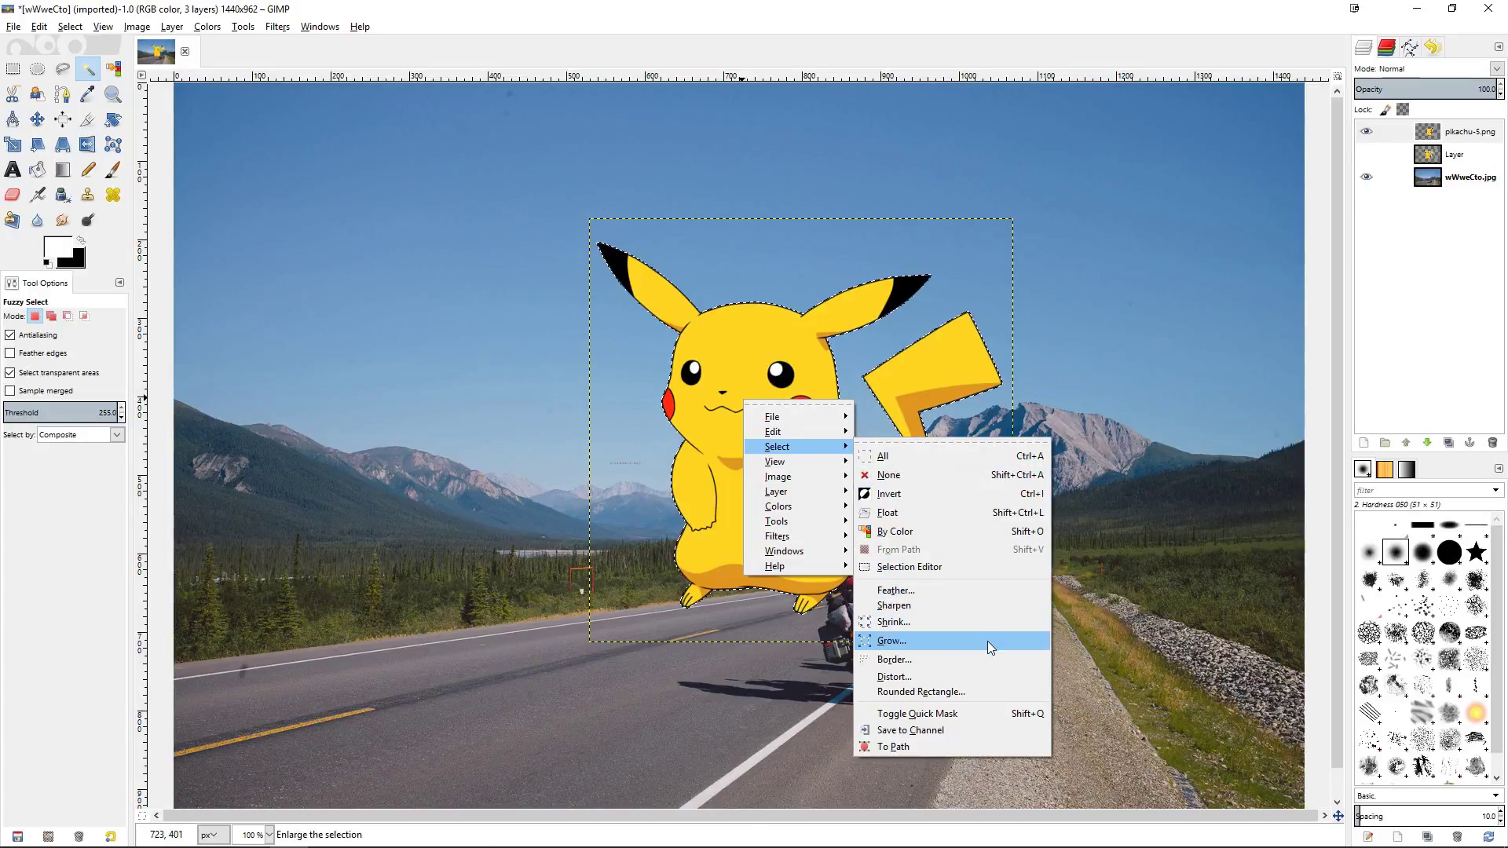
left_click(988, 640)
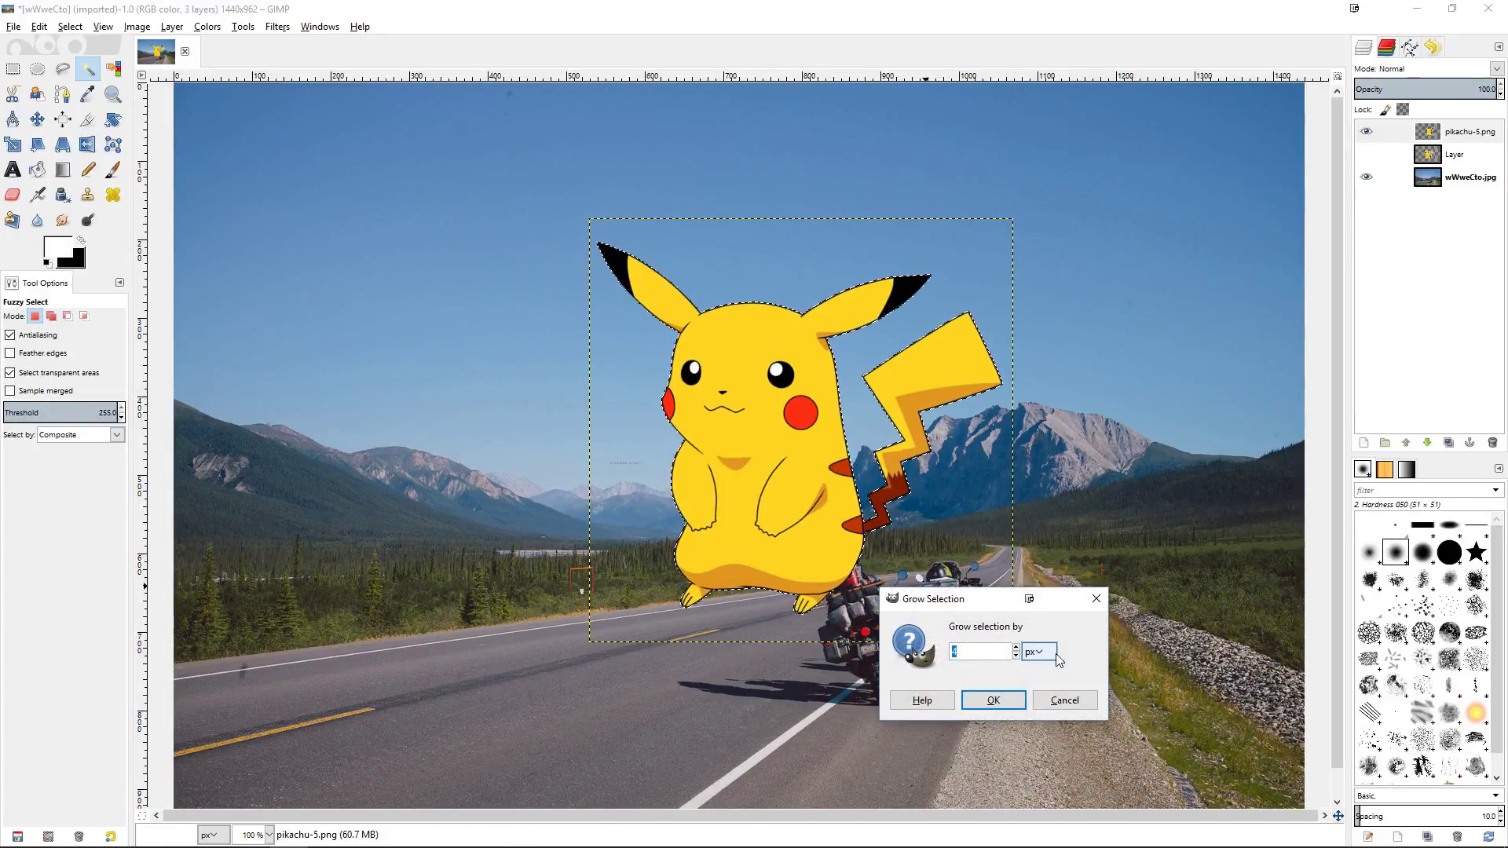
left_click(1009, 701)
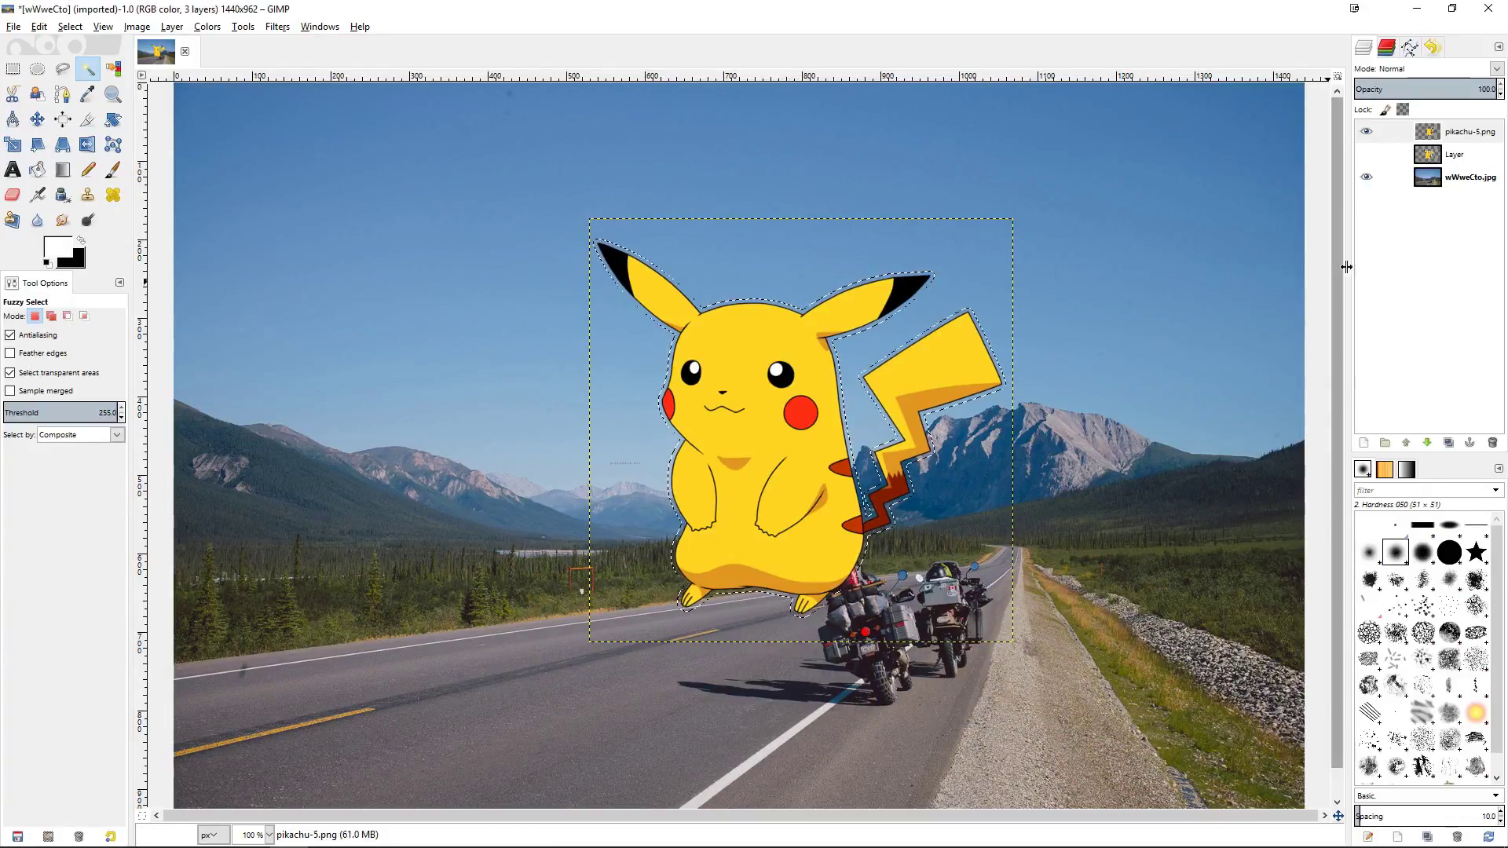
right_click(1422, 253)
Step: Create an empty Layer #1 and place it below pikachu-5.png
left_click(1375, 284)
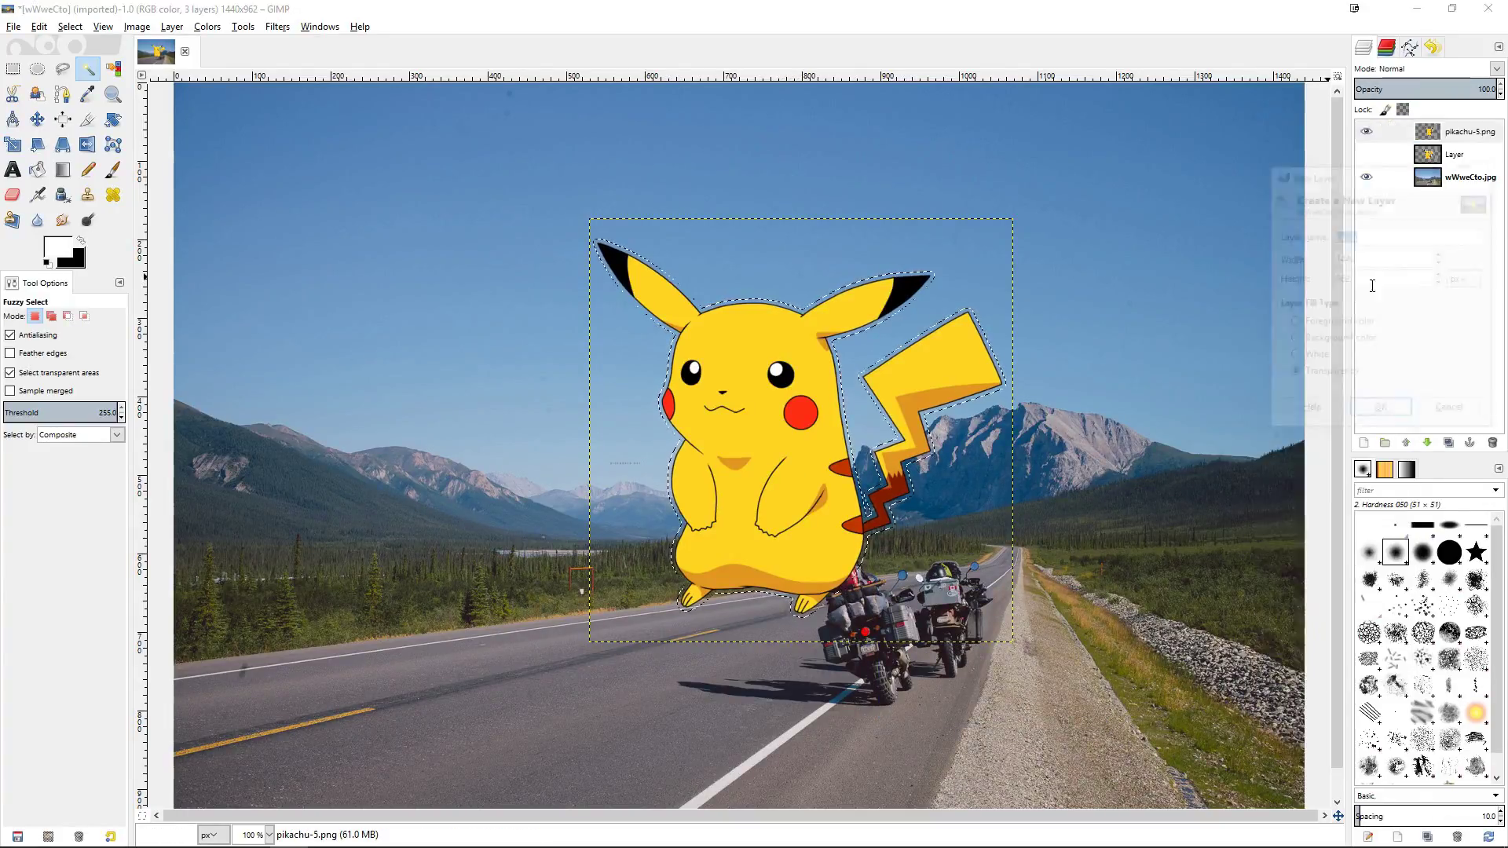
left_click(1379, 409)
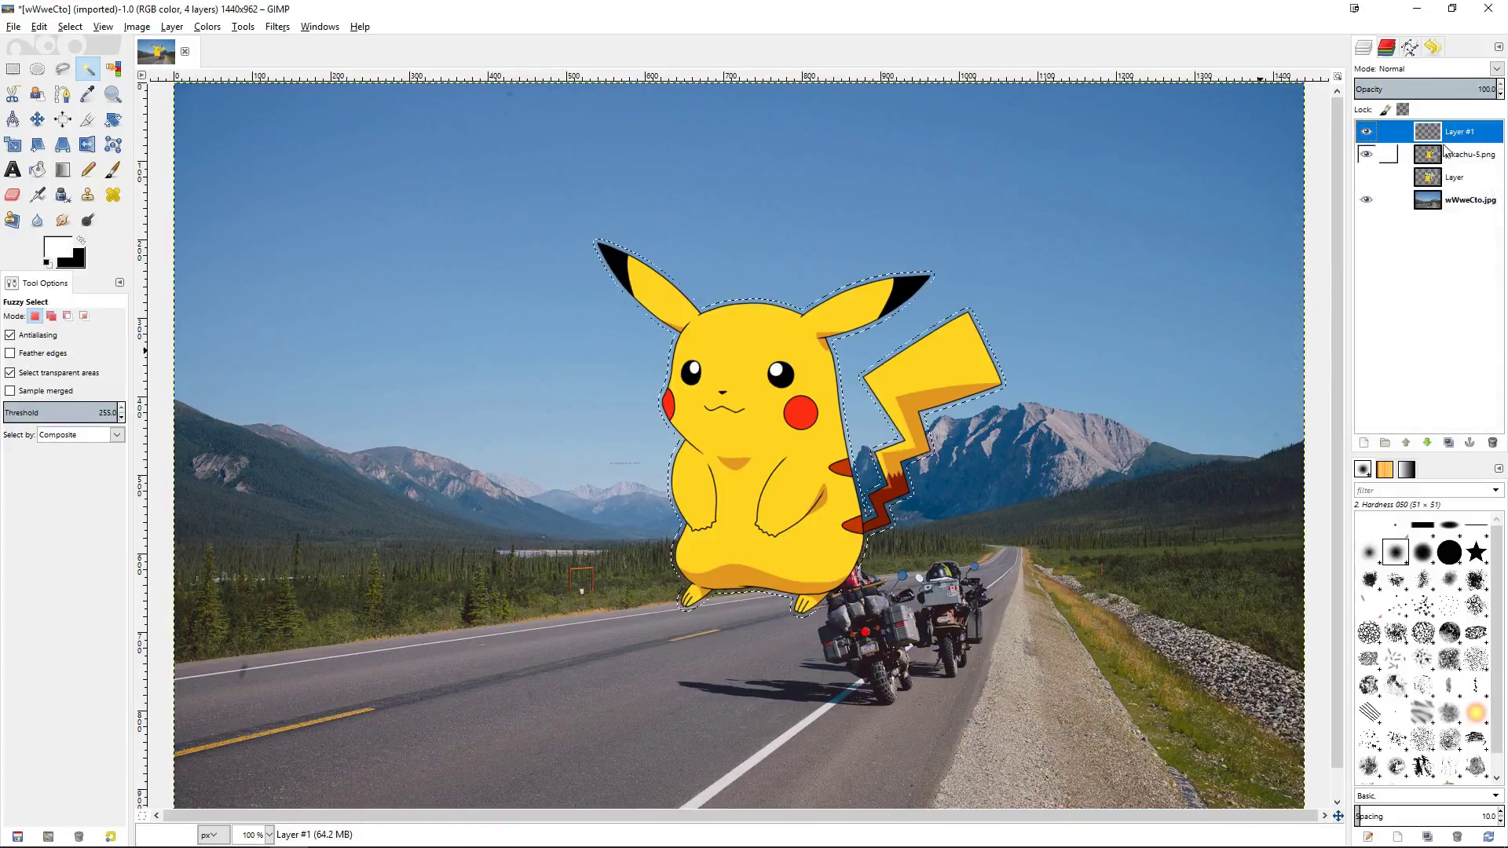
left_click_drag(1445, 150, 1462, 129)
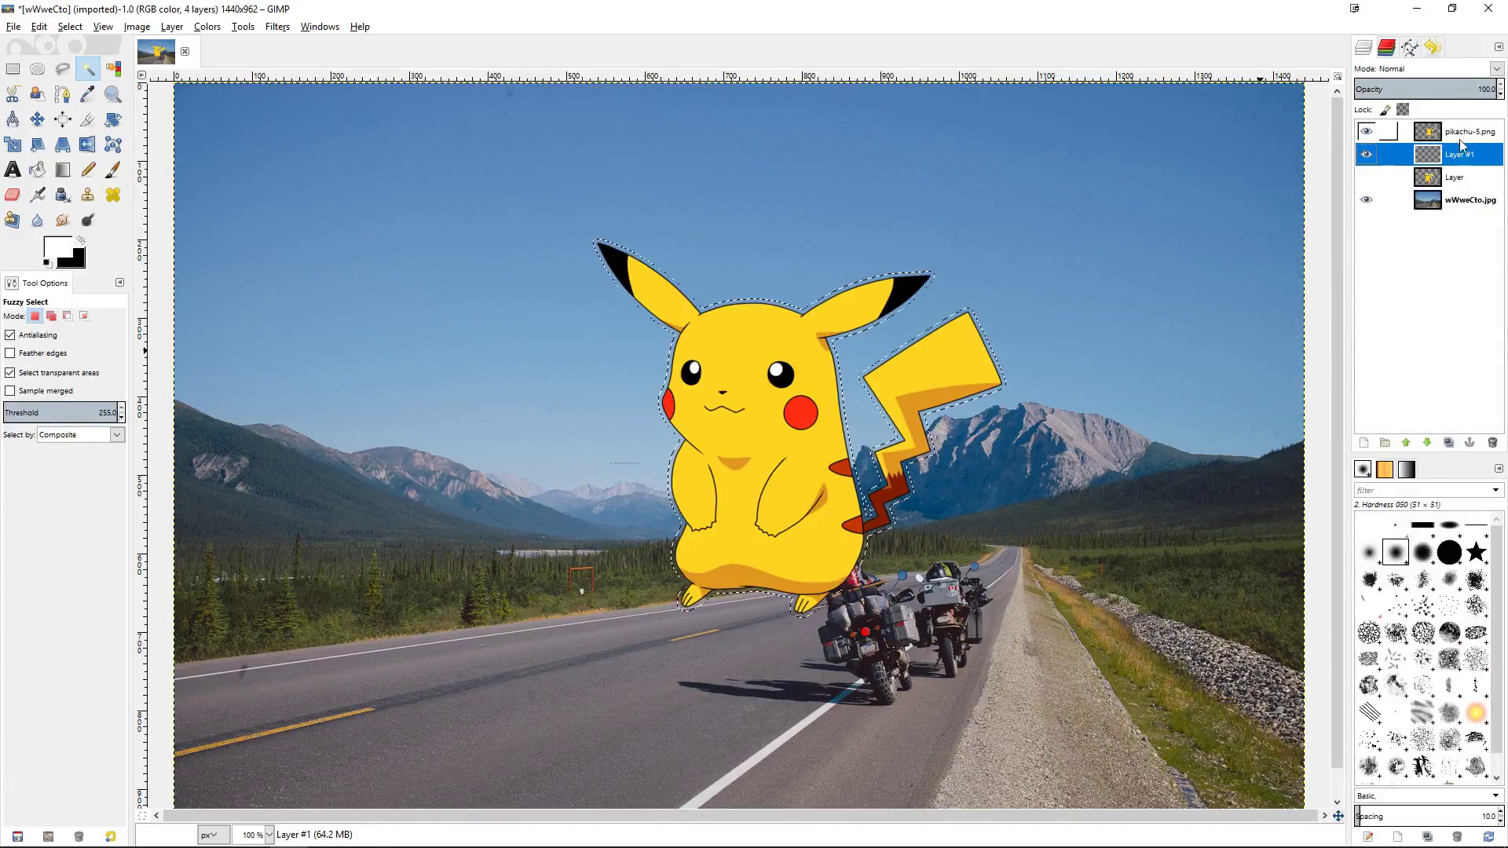
left_click(42, 171)
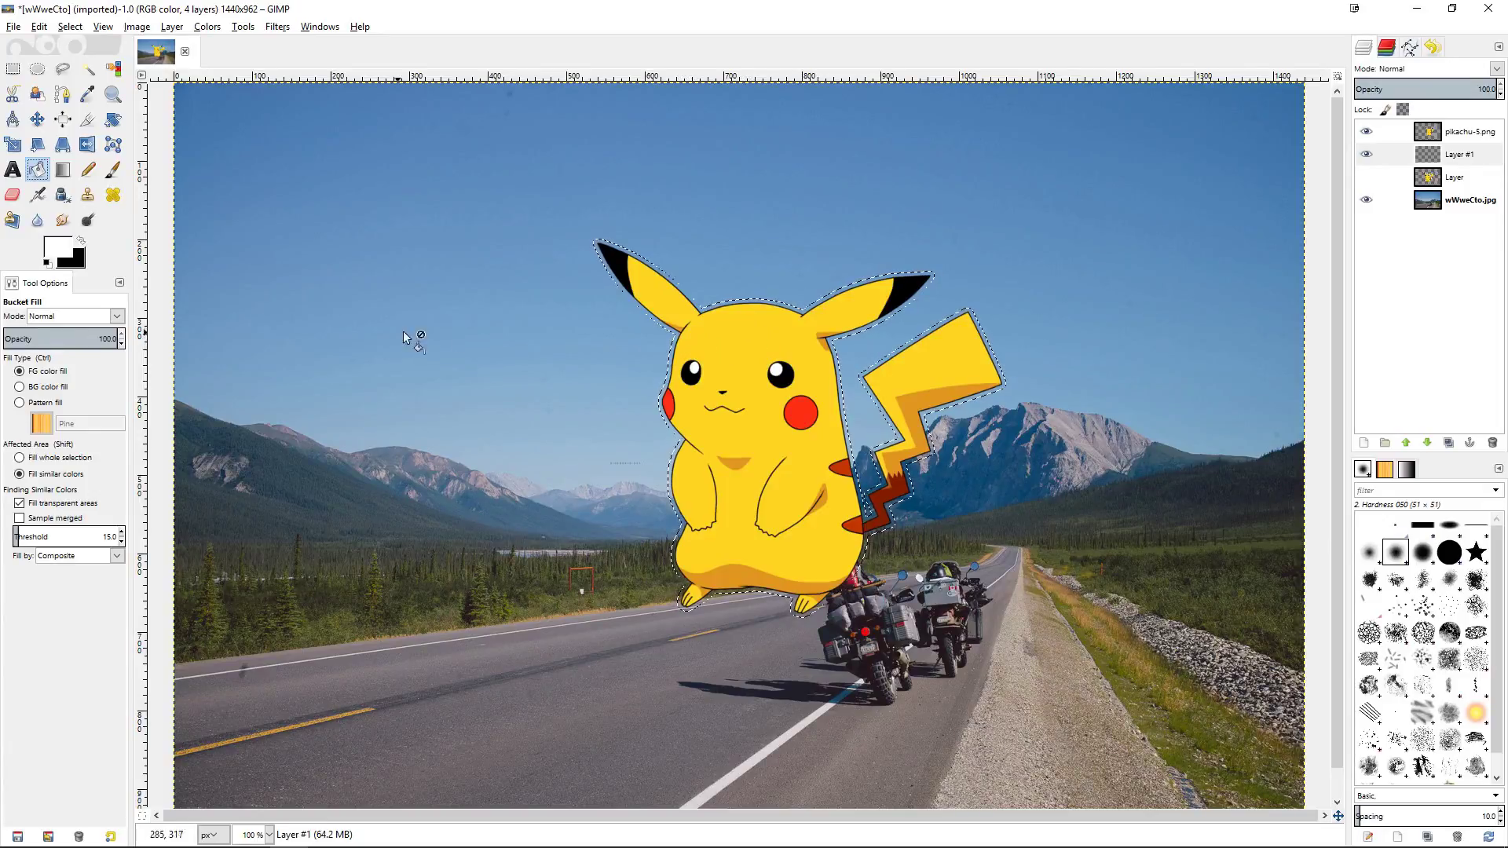
Step: Bucket-fill the grown selection white on Layer #1, then reselect pikachu-5.png
left_click(742, 385)
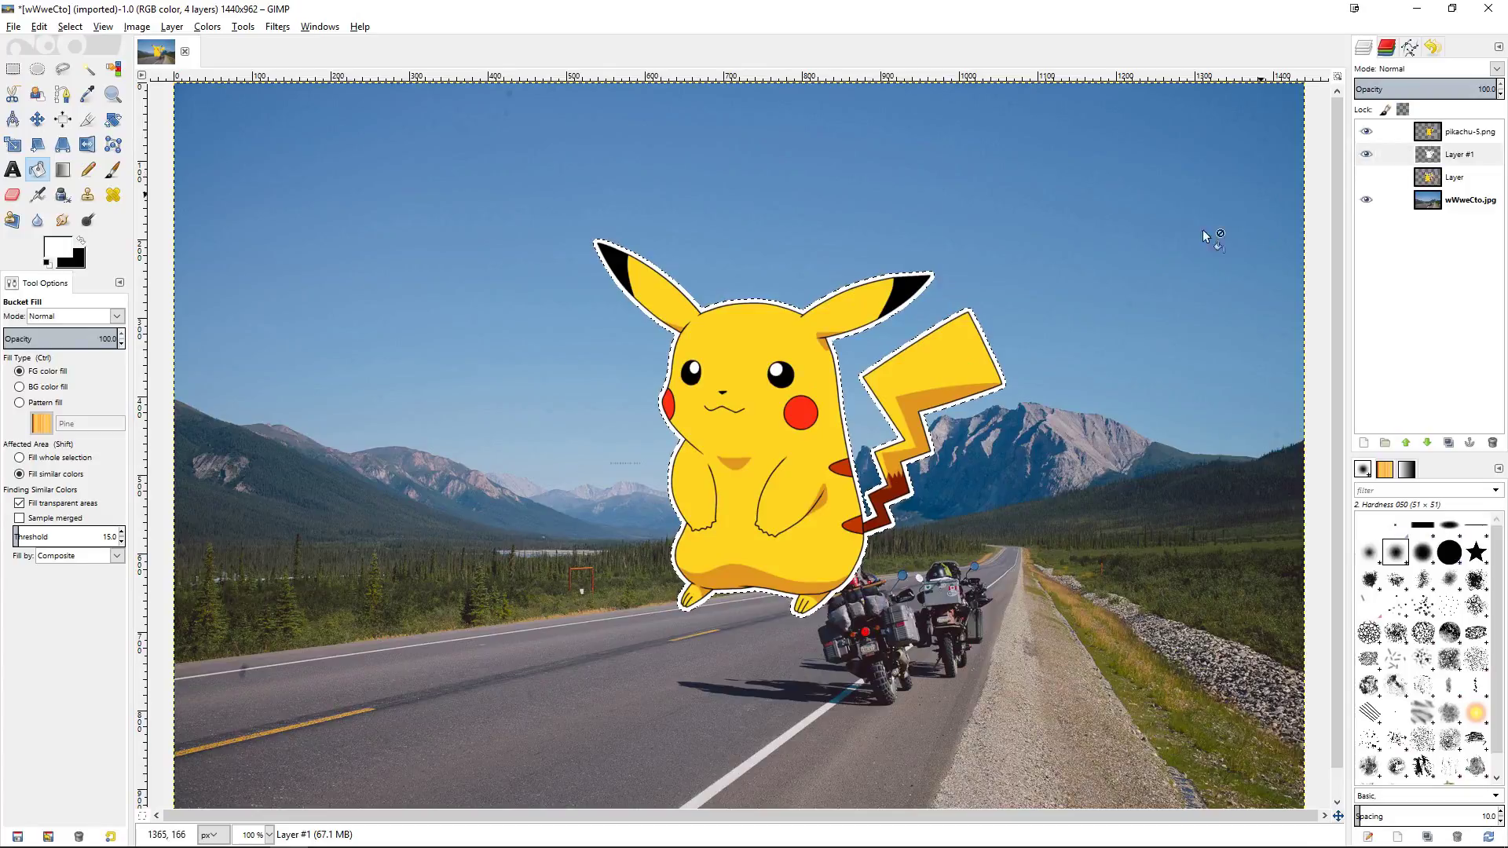
left_click(1464, 139)
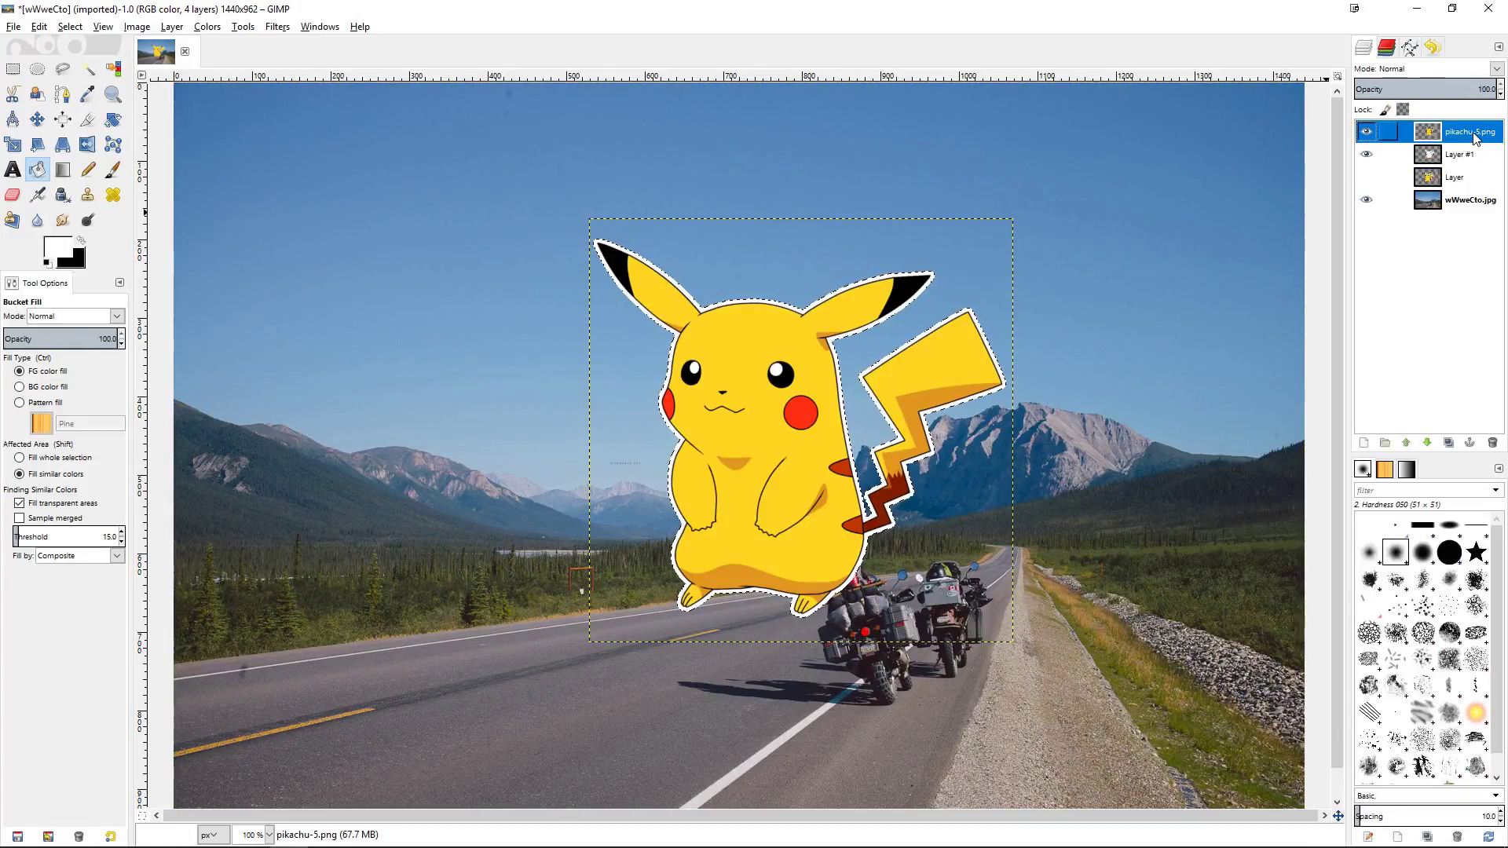
right_click(1474, 139)
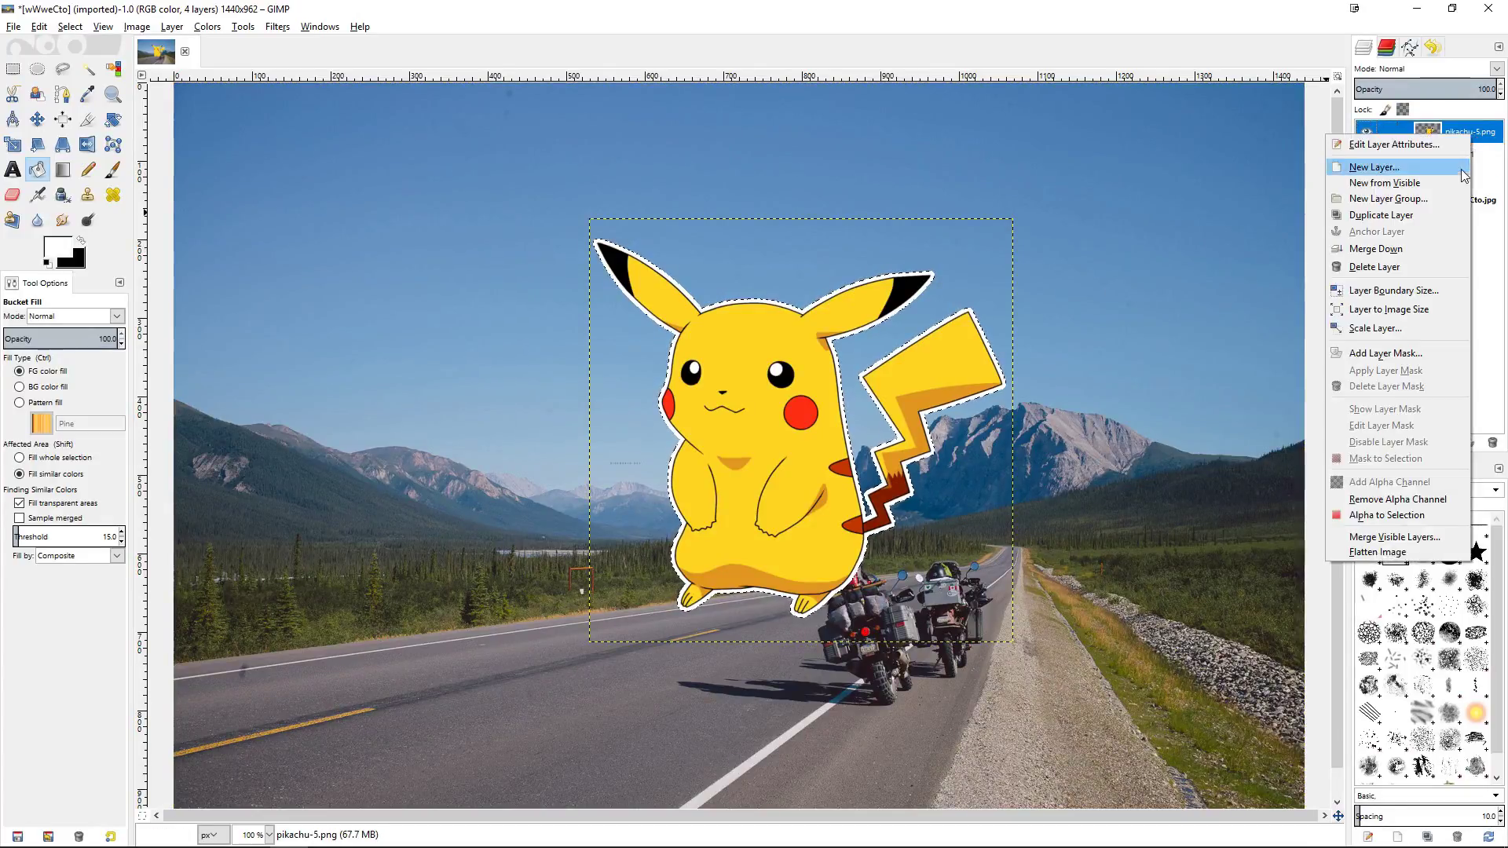
Step: Merge pikachu-5.png down onto its white outline, deselect, and move the merged layer
left_click(1414, 252)
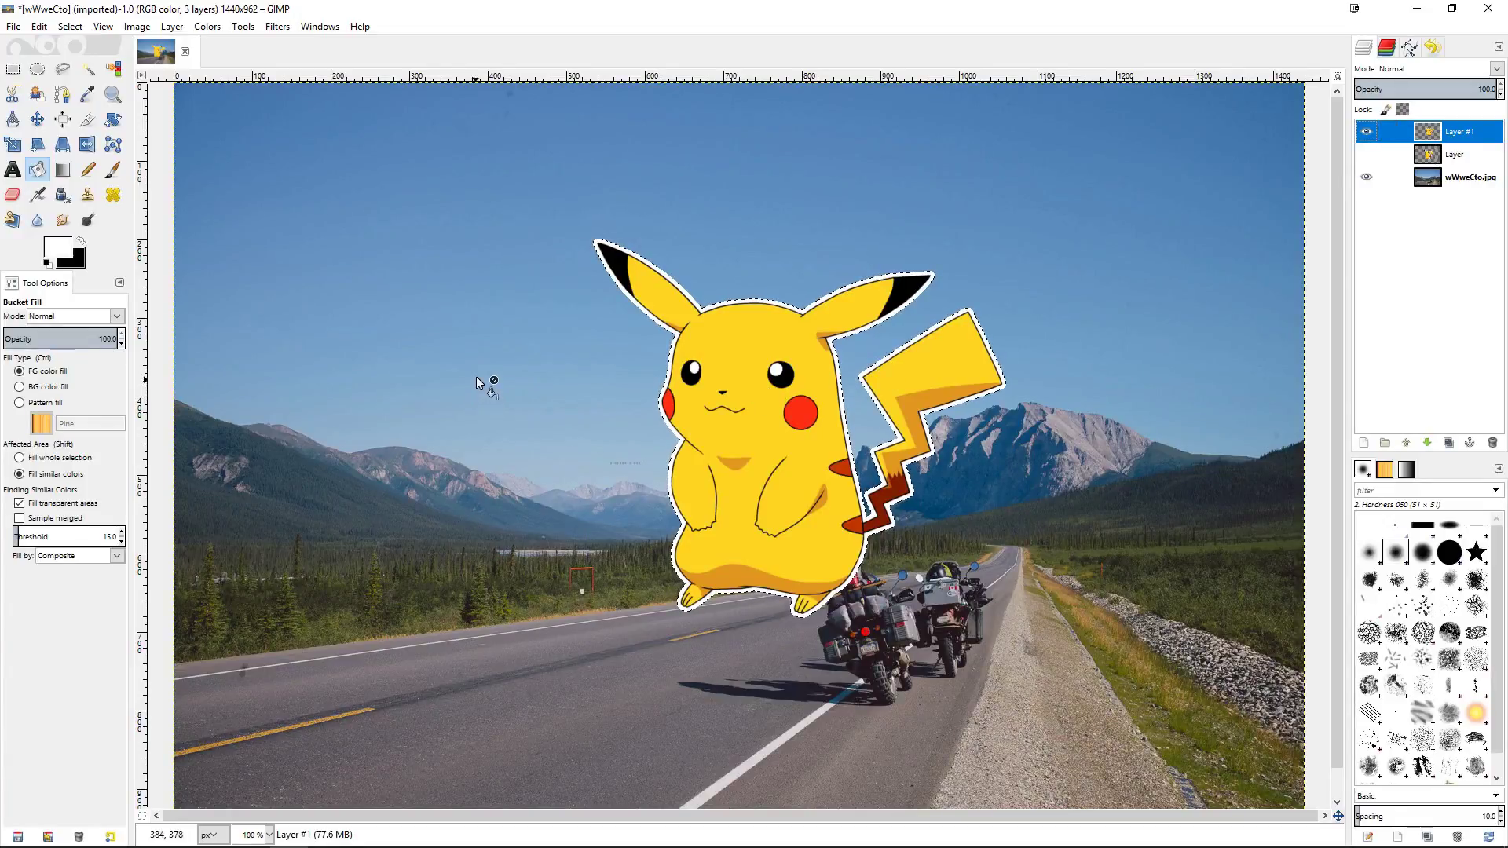
key("ctrl+shift+a")
left_click(37, 119)
mouse_move(553, 384)
left_mouse_down()
mouse_move(786, 393)
mouse_move(836, 354)
mouse_move(782, 471)
left_mouse_up()
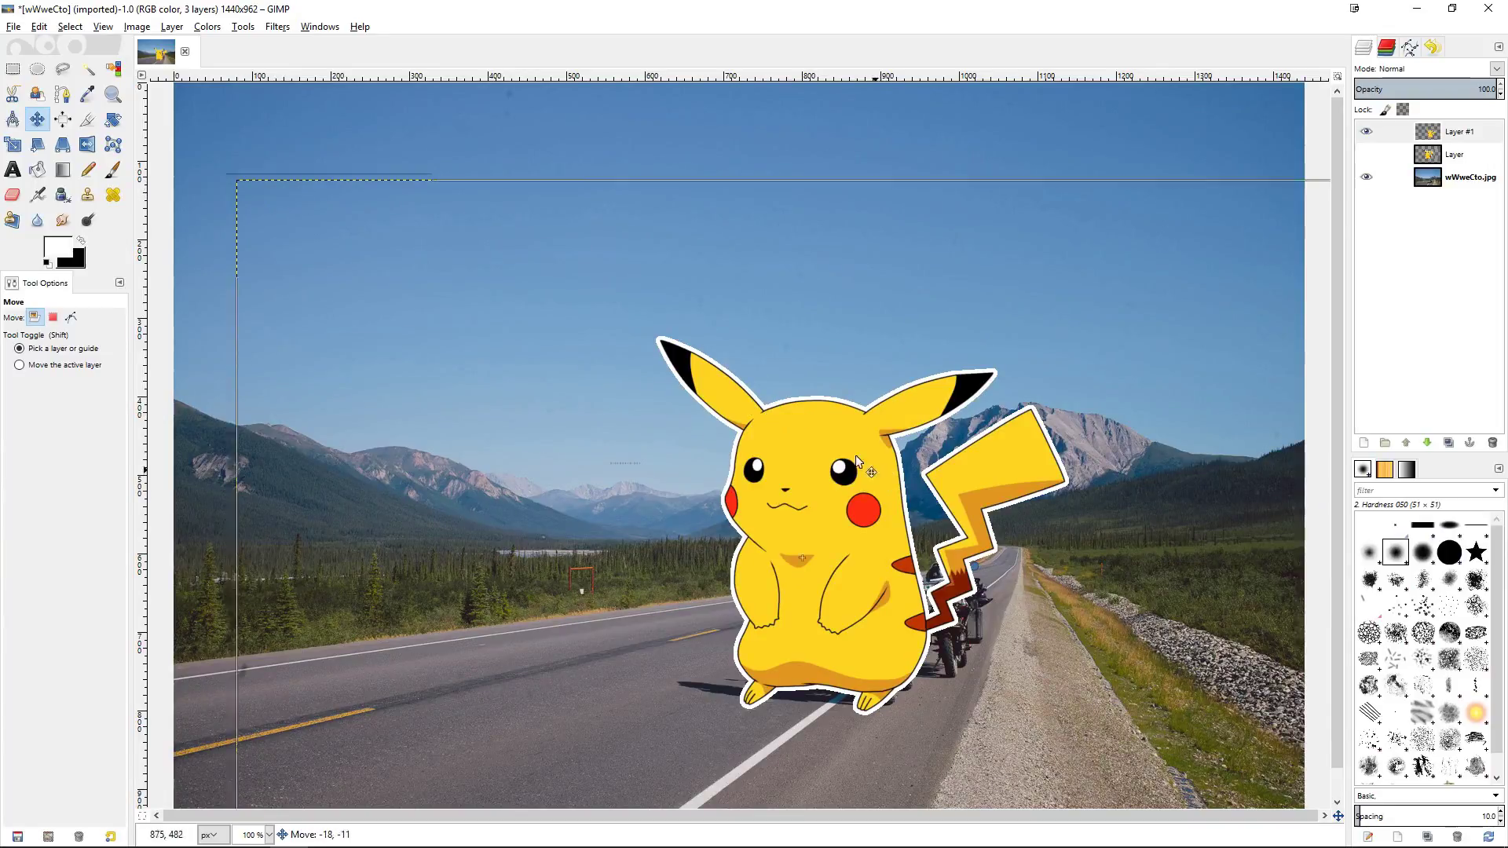
Step: Autocrop the merged Pikachu layer and nudge it back into place above the motorcycles
mouse_move(879, 467)
left_mouse_down()
mouse_move(843, 408)
mouse_move(853, 395)
mouse_move(811, 380)
left_mouse_up()
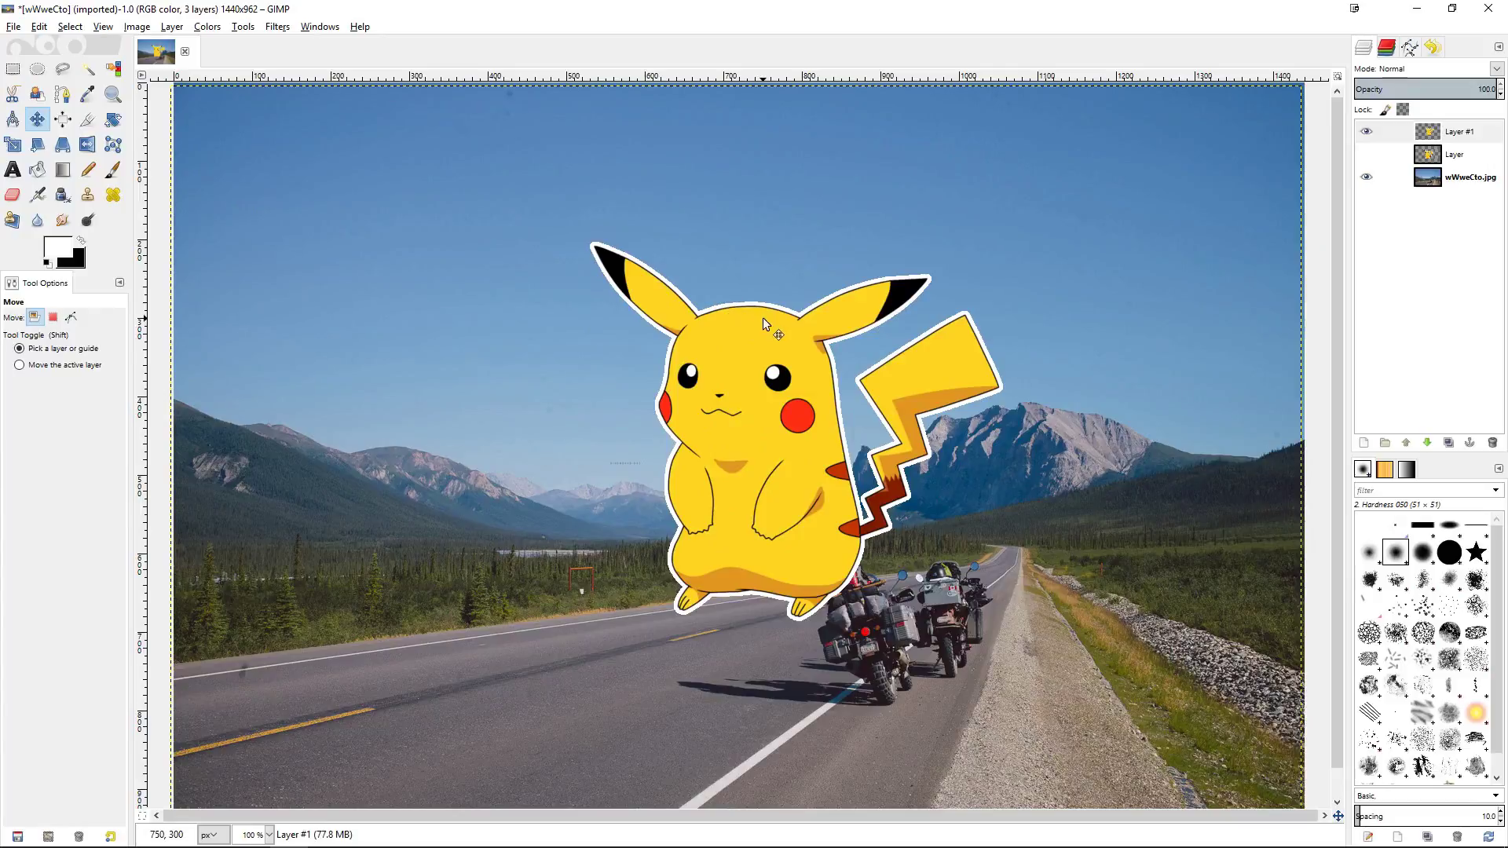
right_click(762, 317)
mouse_move(813, 412)
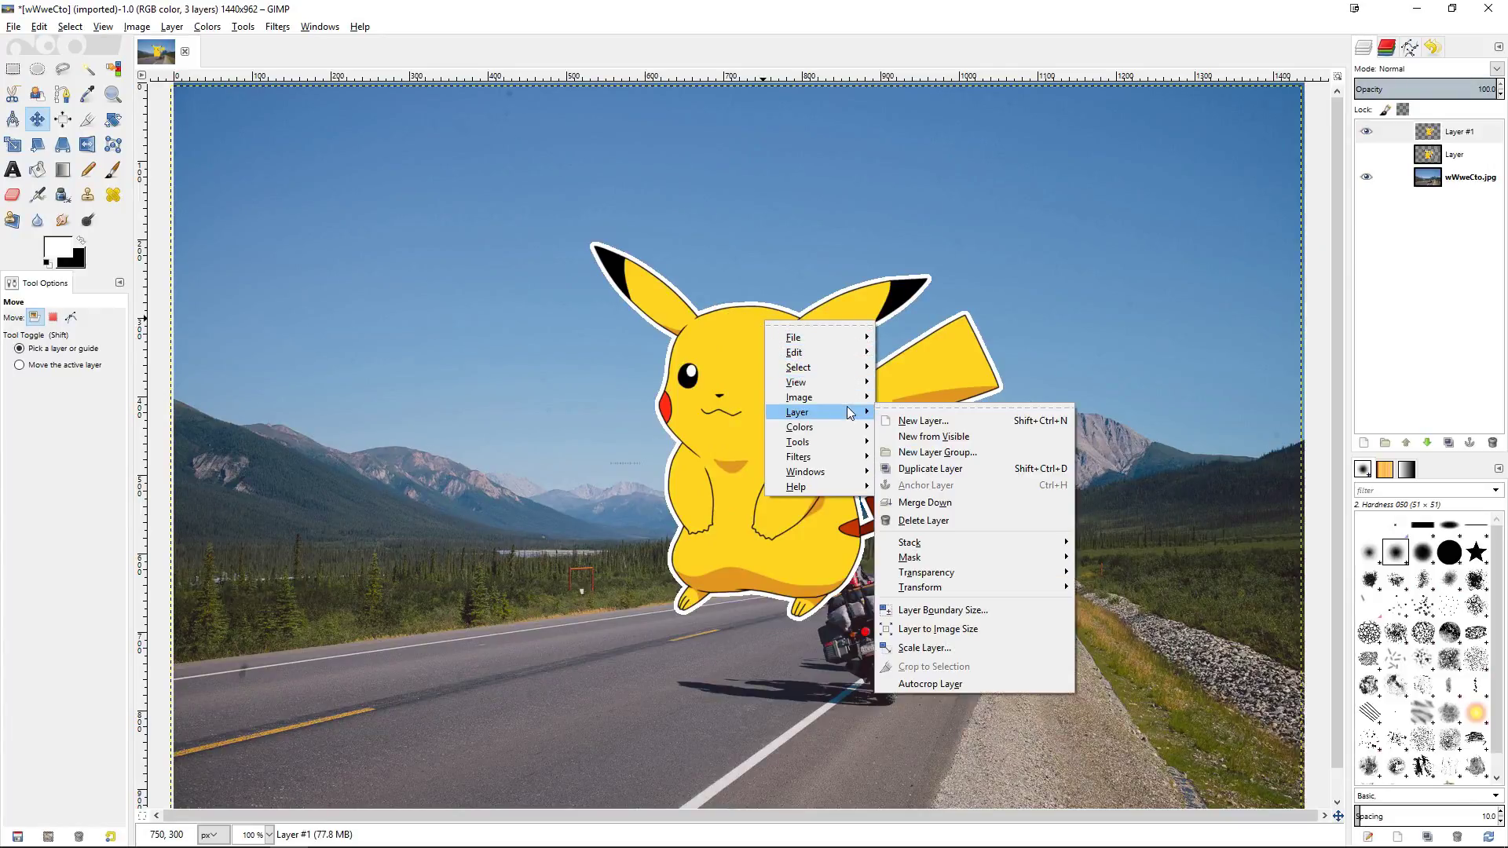
left_click(1029, 683)
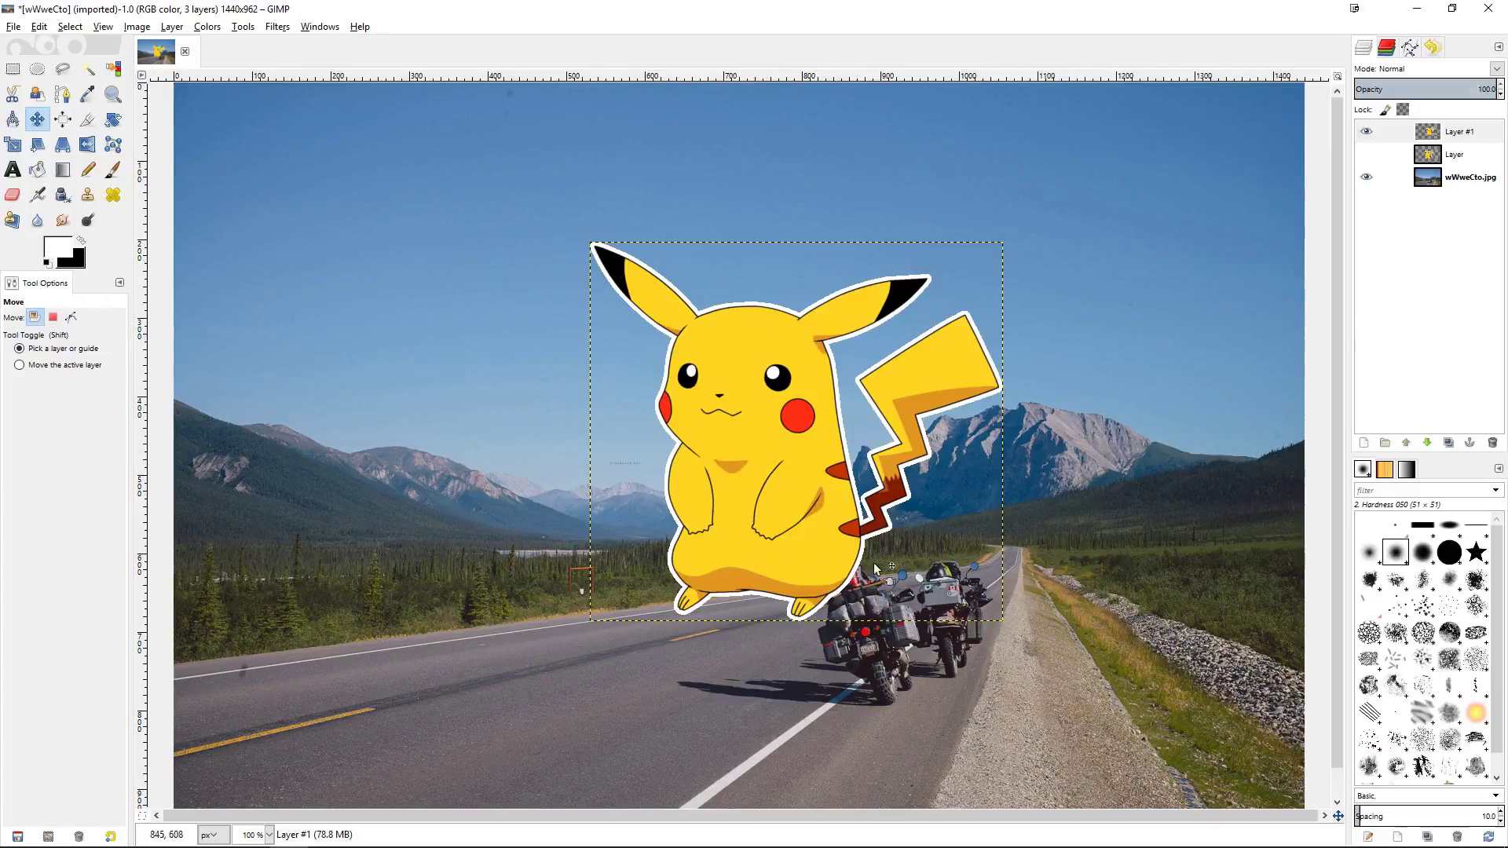
left_click_drag(734, 361, 630, 337)
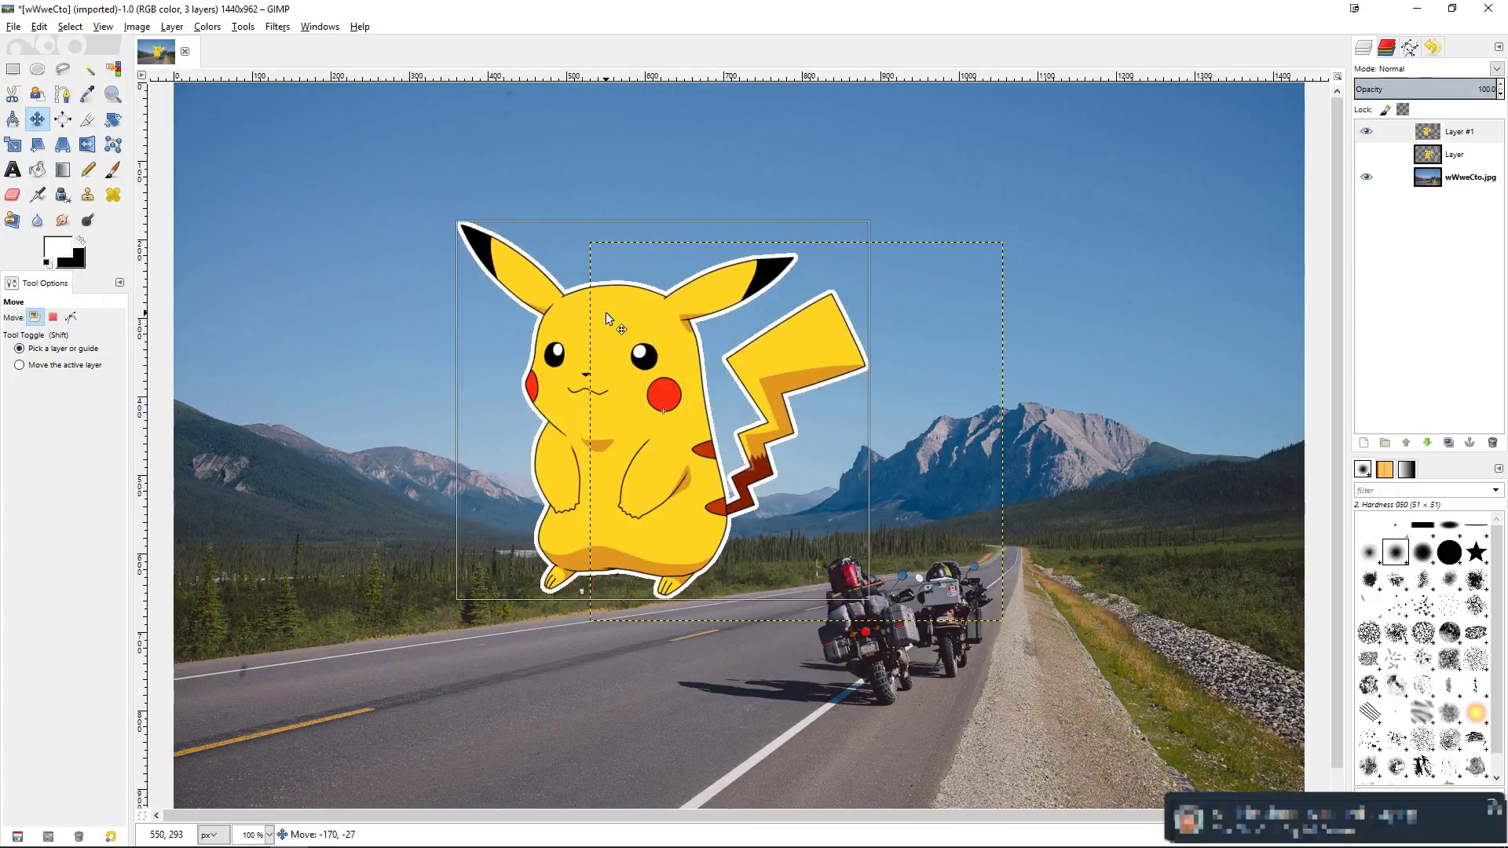
mouse_move(630, 334)
left_mouse_down()
mouse_move(723, 302)
mouse_move(920, 342)
mouse_move(650, 308)
left_mouse_up()
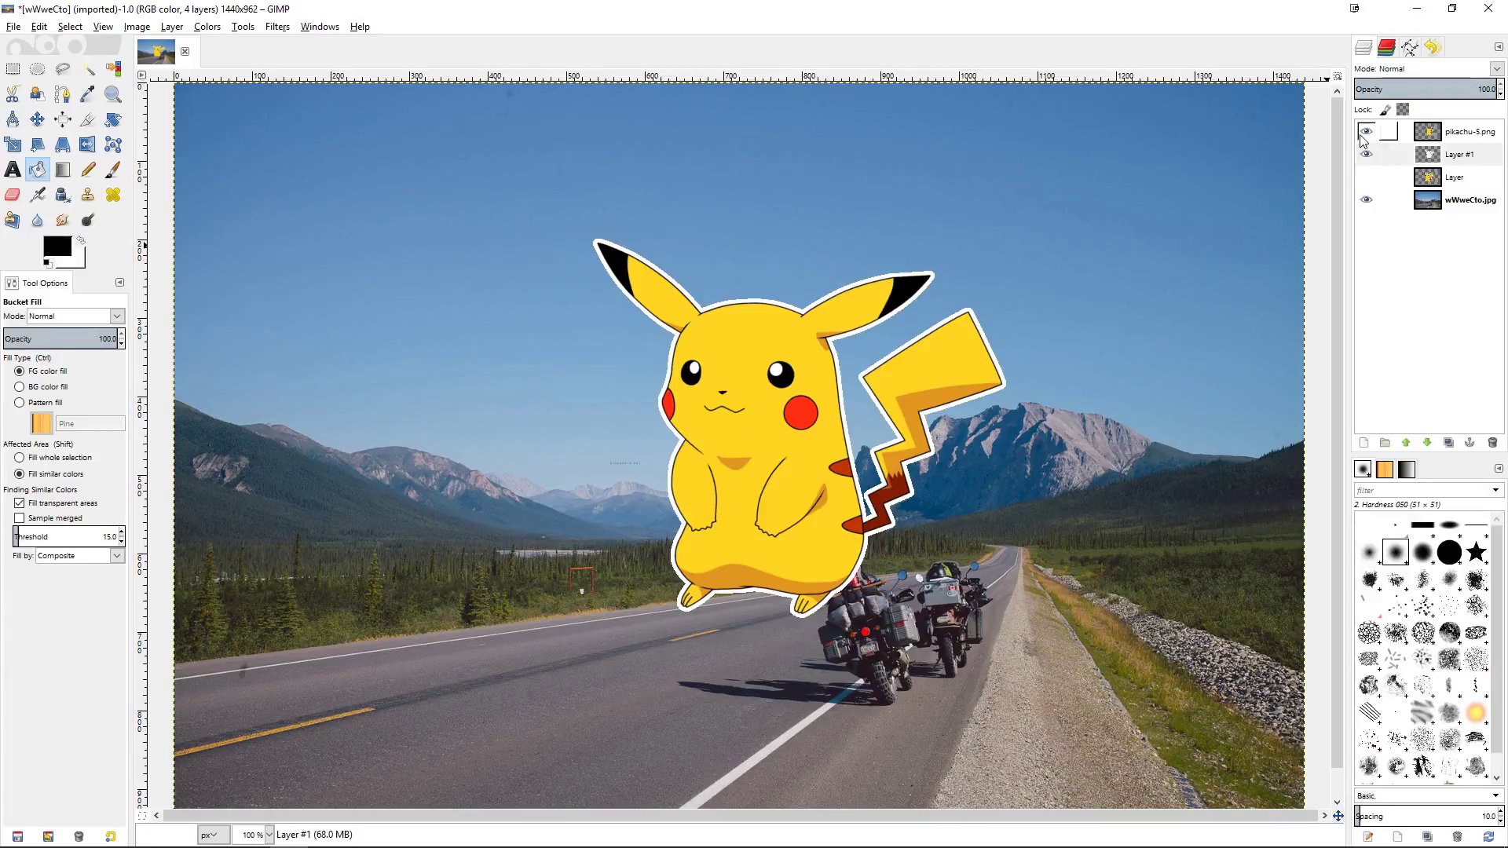
Step: With pikachu-5.png hidden, fill the white outline silhouette with black and deselect
left_click(1367, 130)
left_click(89, 69)
left_click(726, 393)
left_click(38, 168)
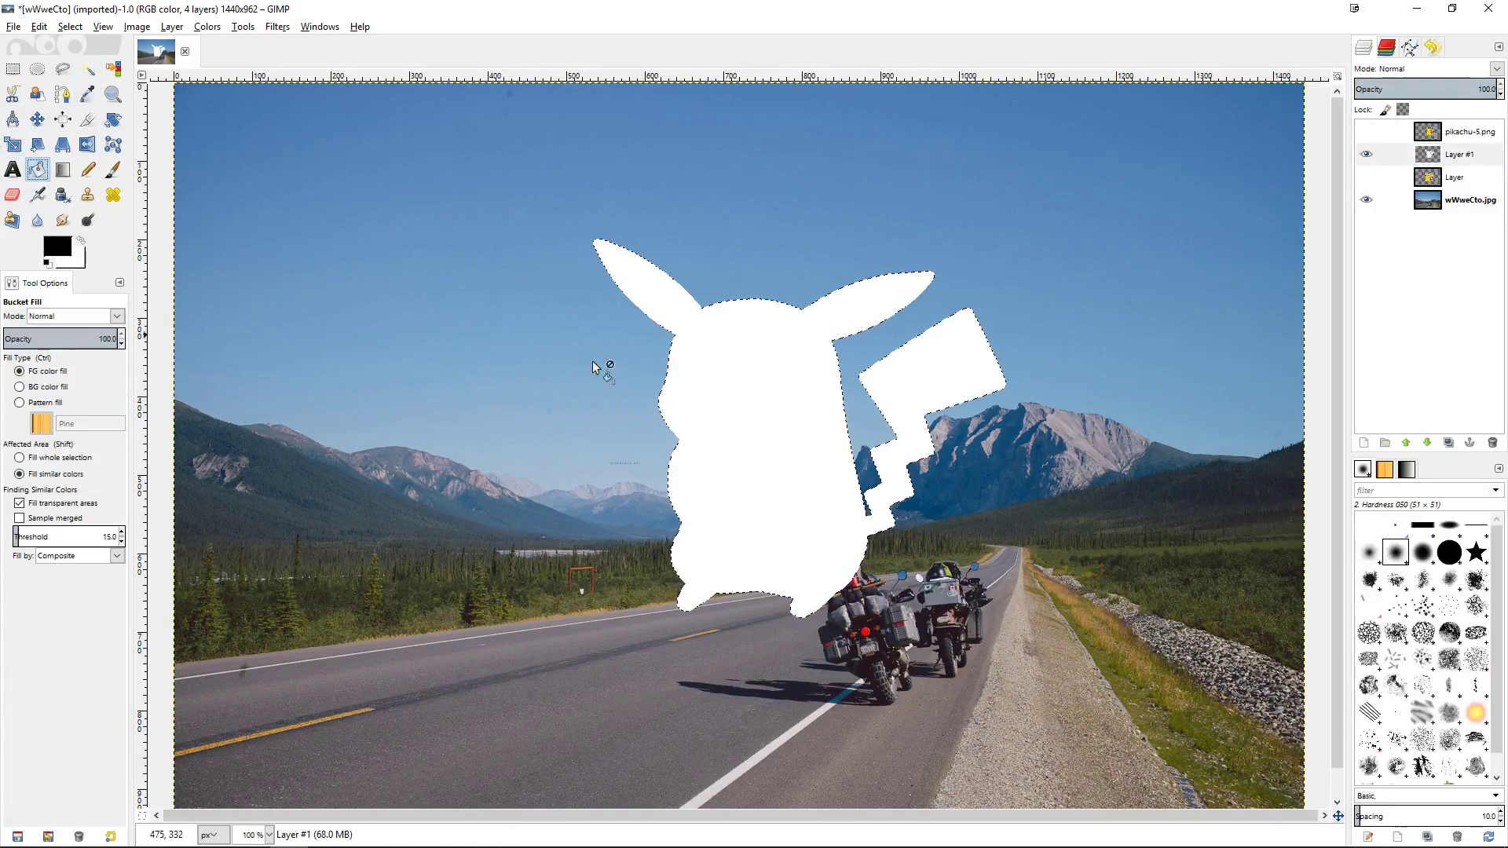
left_click(730, 425)
key("ctrl+shift+a")
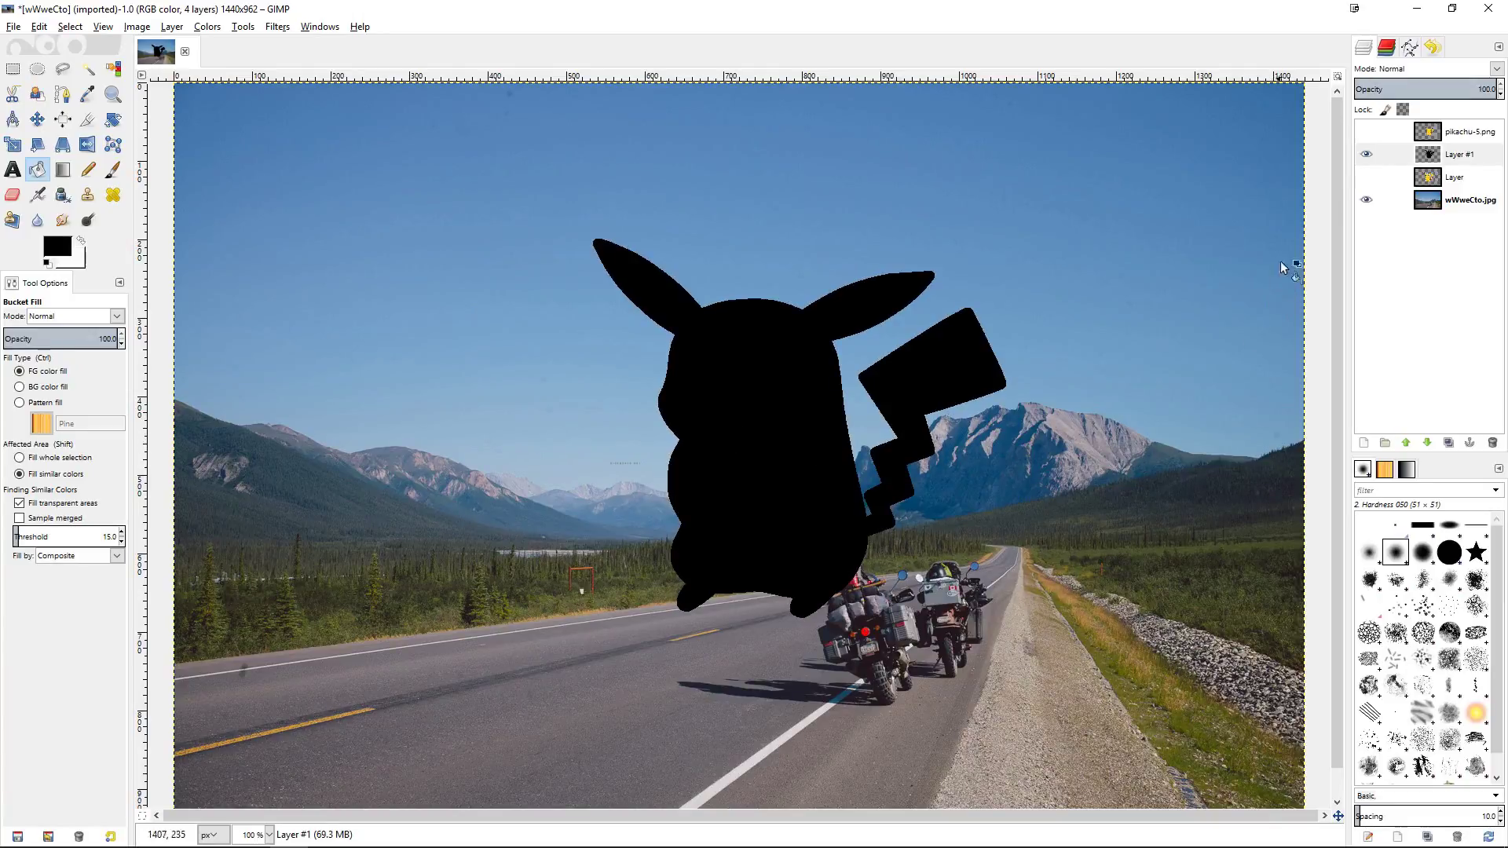
Step: Merge the shown pikachu-5.png down onto the black outline and move it lower onto the road
left_click(1365, 133)
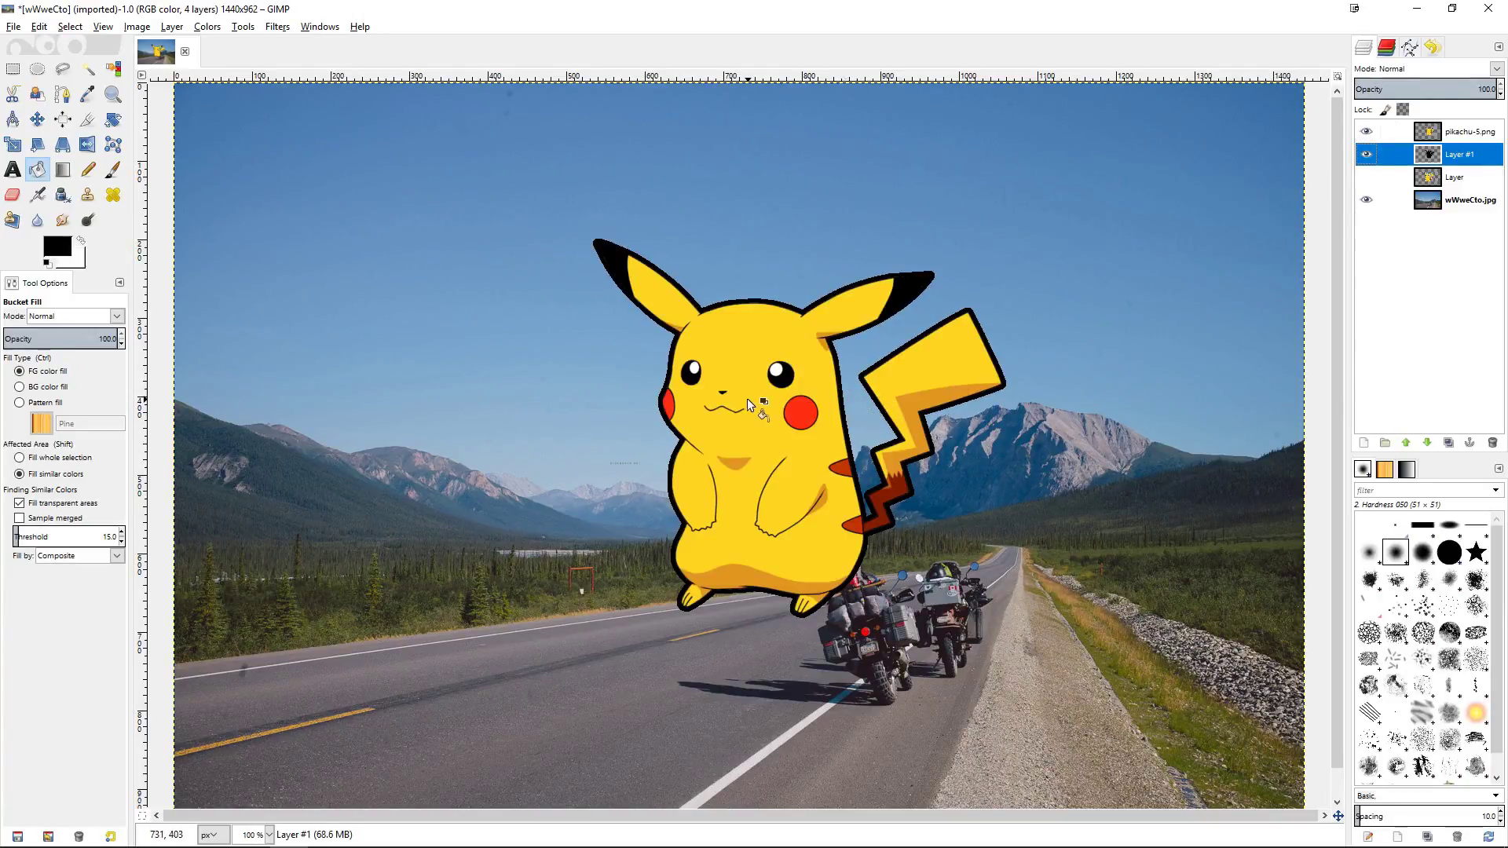
left_click(1469, 135)
right_click(1472, 145)
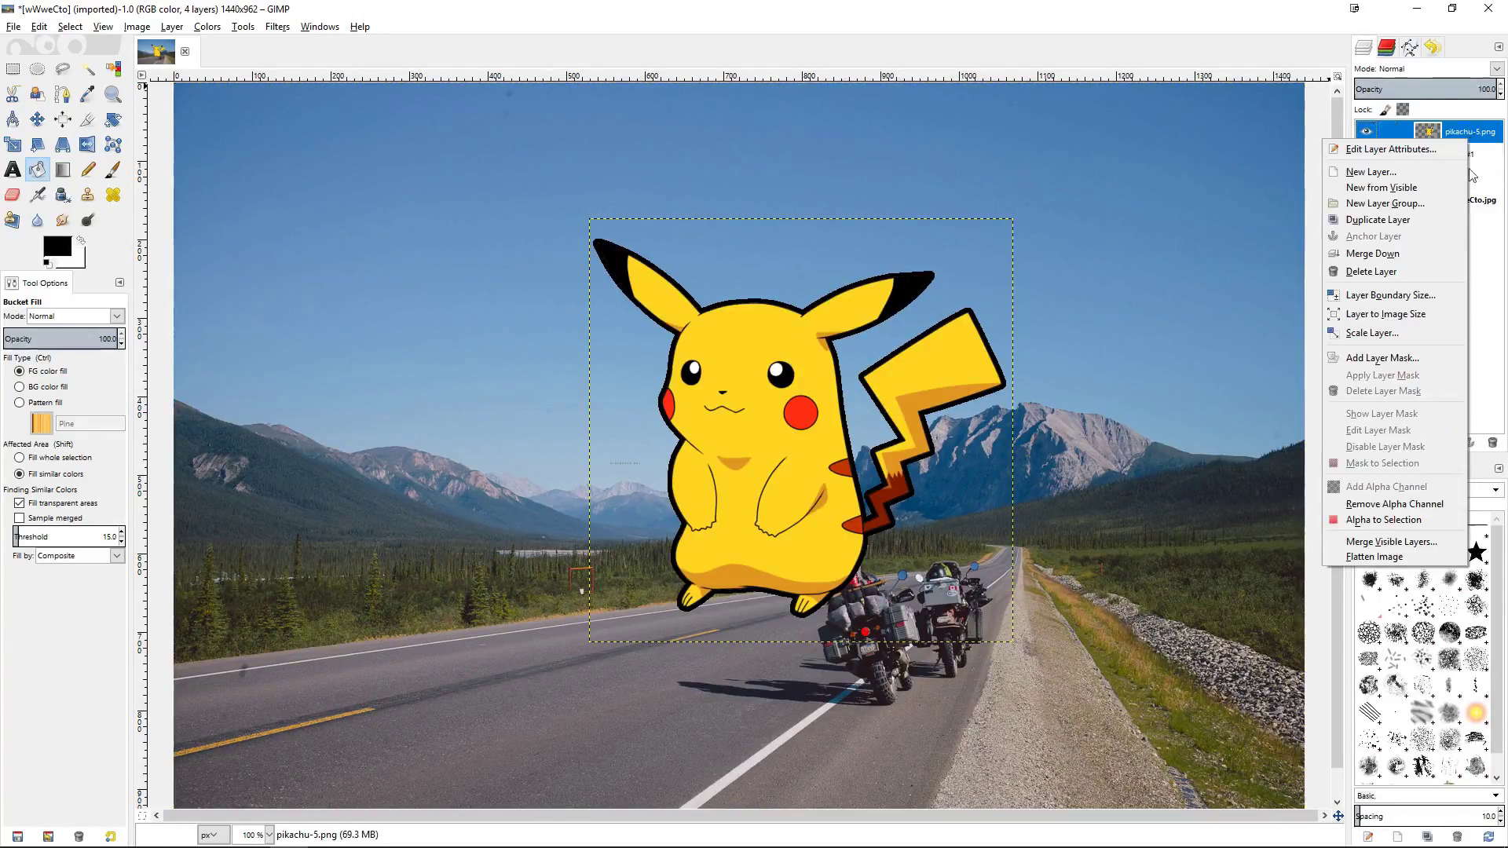
left_click(1396, 252)
key("m")
mouse_move(774, 489)
left_mouse_down()
mouse_move(732, 405)
mouse_move(752, 526)
left_mouse_up()
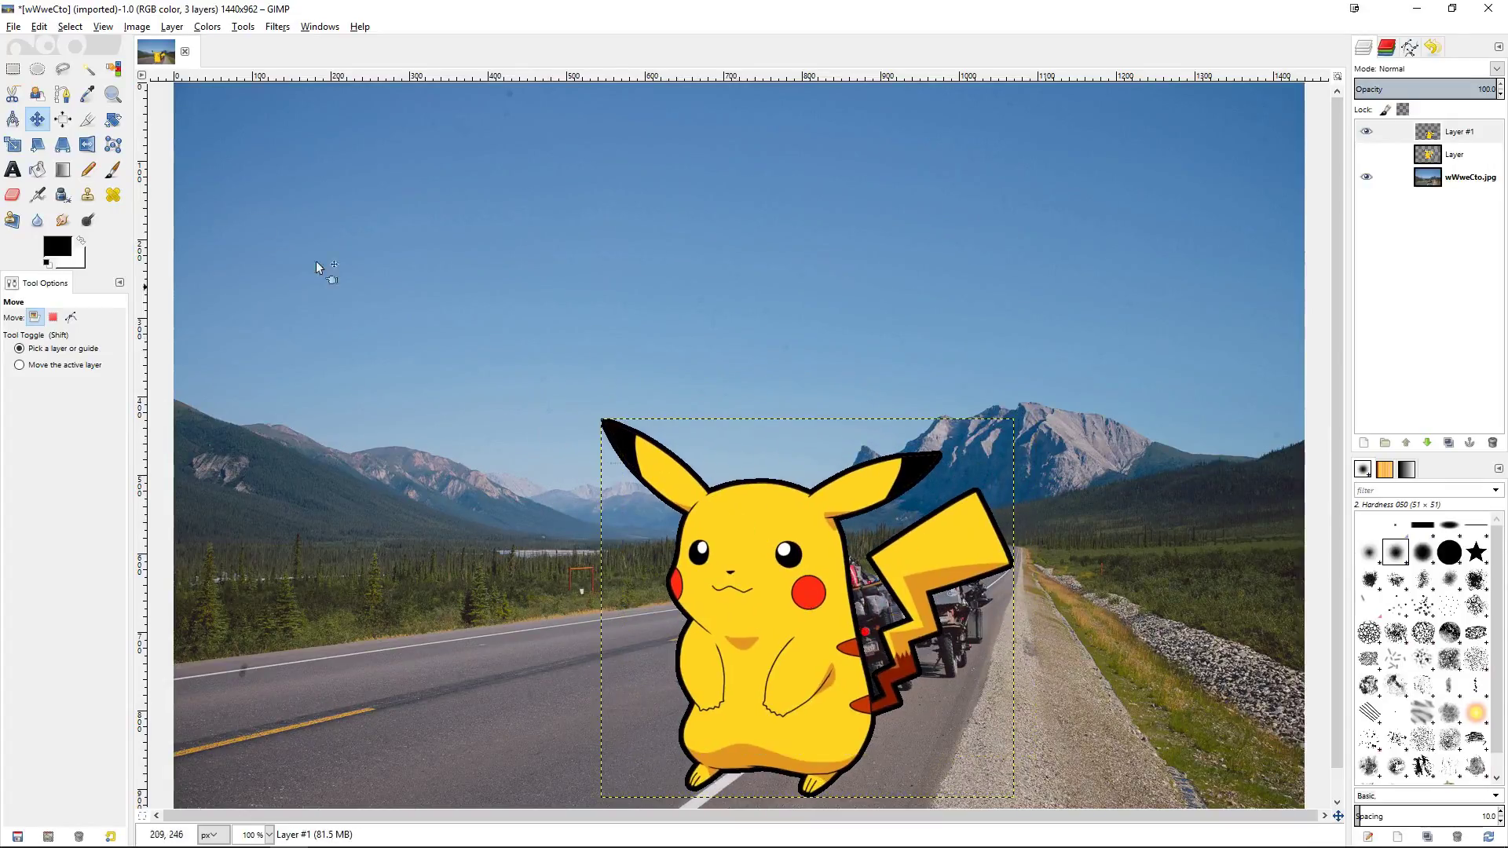